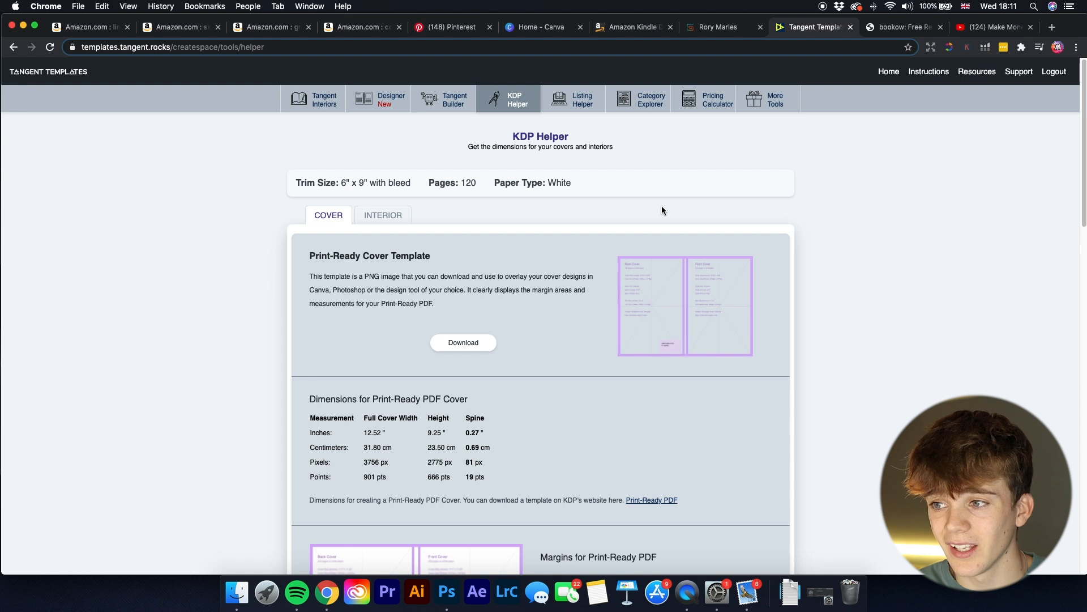
# Step: Examine the print-ready PDF cover dimensions and margins listed in the KDP Helper
pyautogui.scroll(-4, 662, 210)
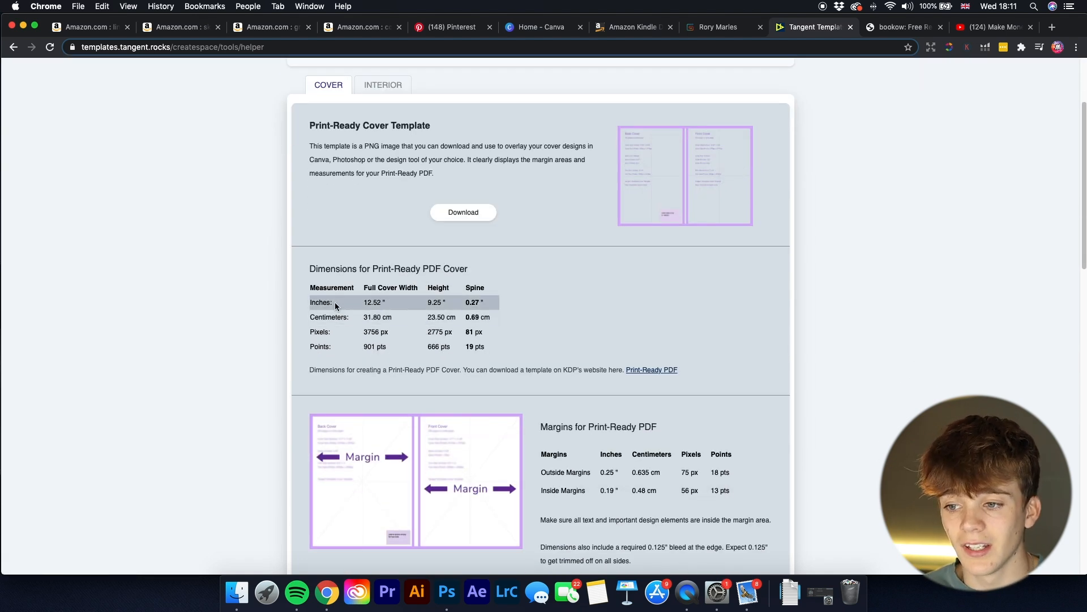
pyautogui.scroll(4, 335, 305)
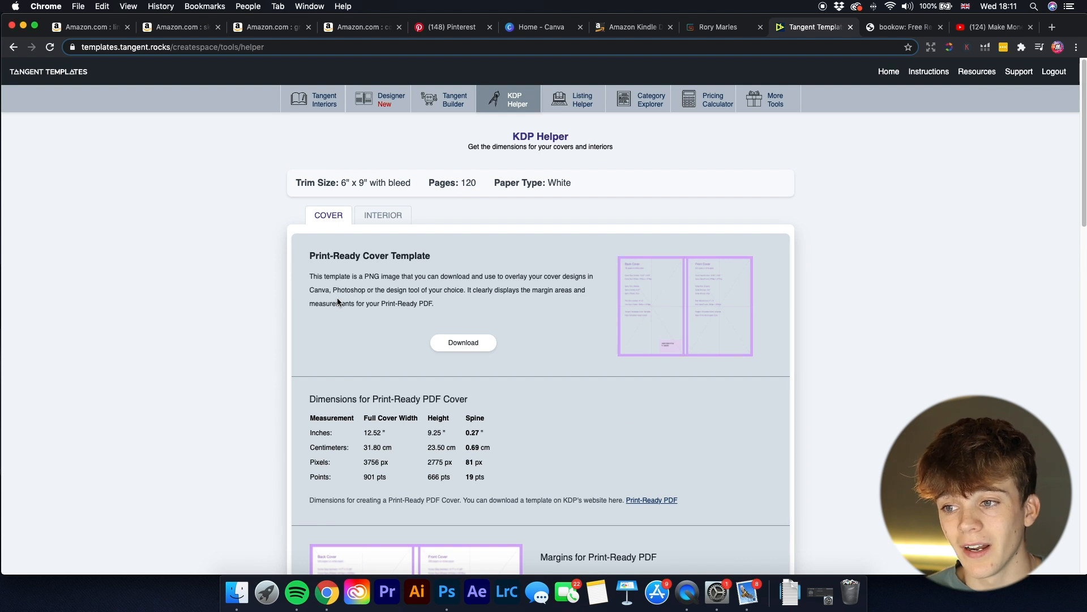
pyautogui.scroll(-1, 338, 301)
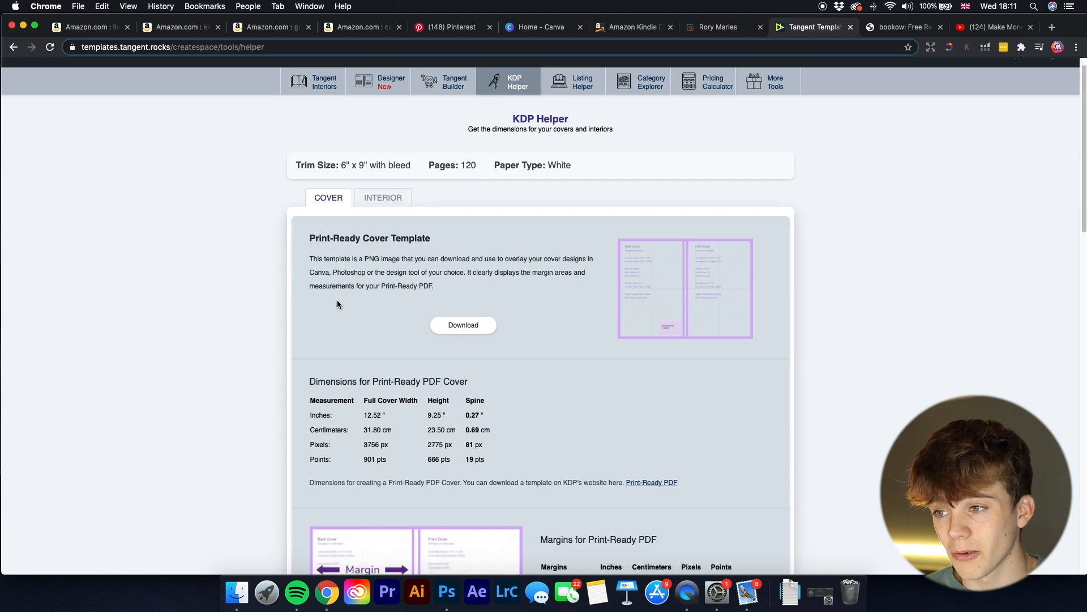
pyautogui.scroll(-3, 336, 308)
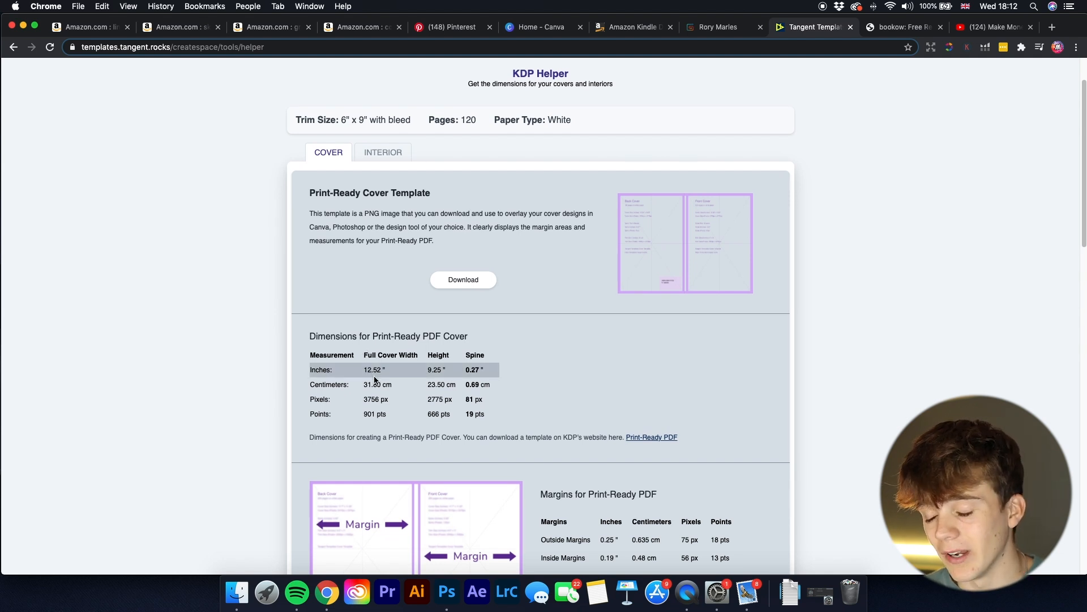
pyautogui.scroll(-1, 374, 379)
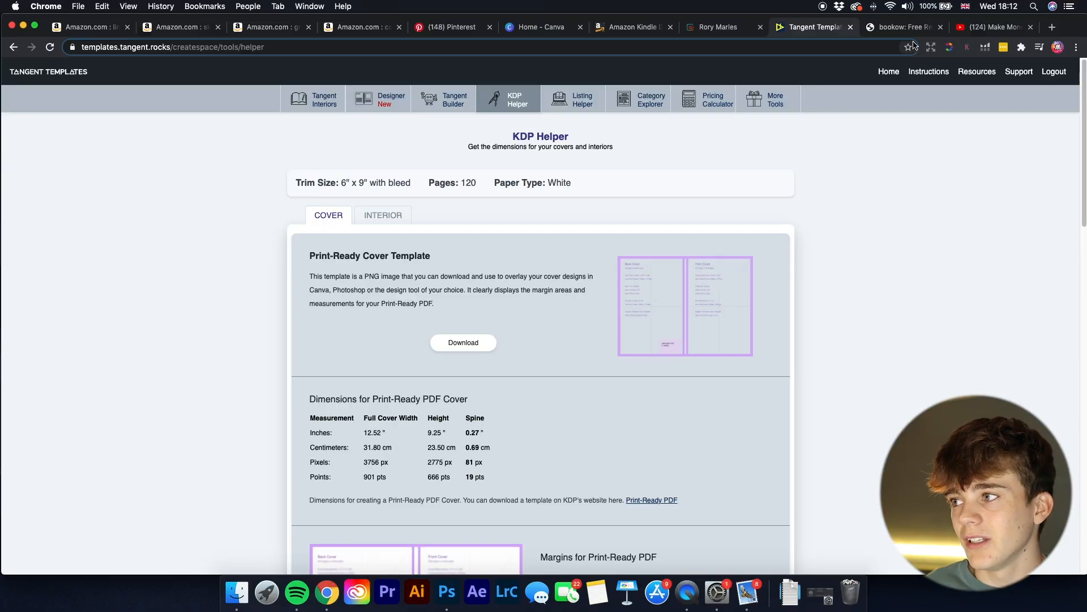
# Step: Switch to the Bookow site and load its Free Resources page afresh
pyautogui.click(896, 31)
pyautogui.scroll(15, 572, 262)
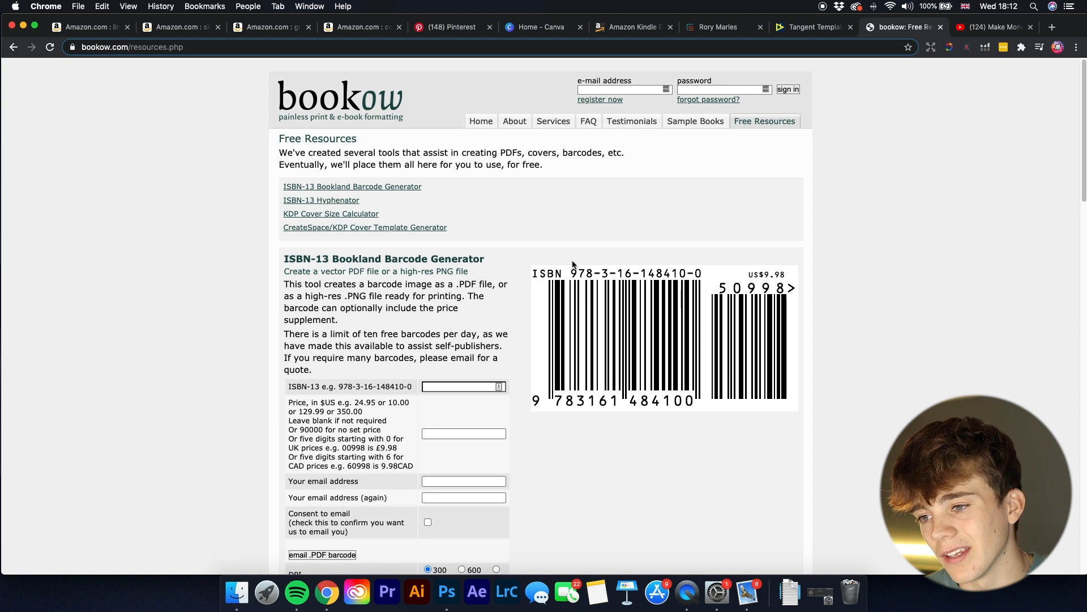
pyautogui.scroll(-10, 573, 261)
pyautogui.scroll(-5, 570, 263)
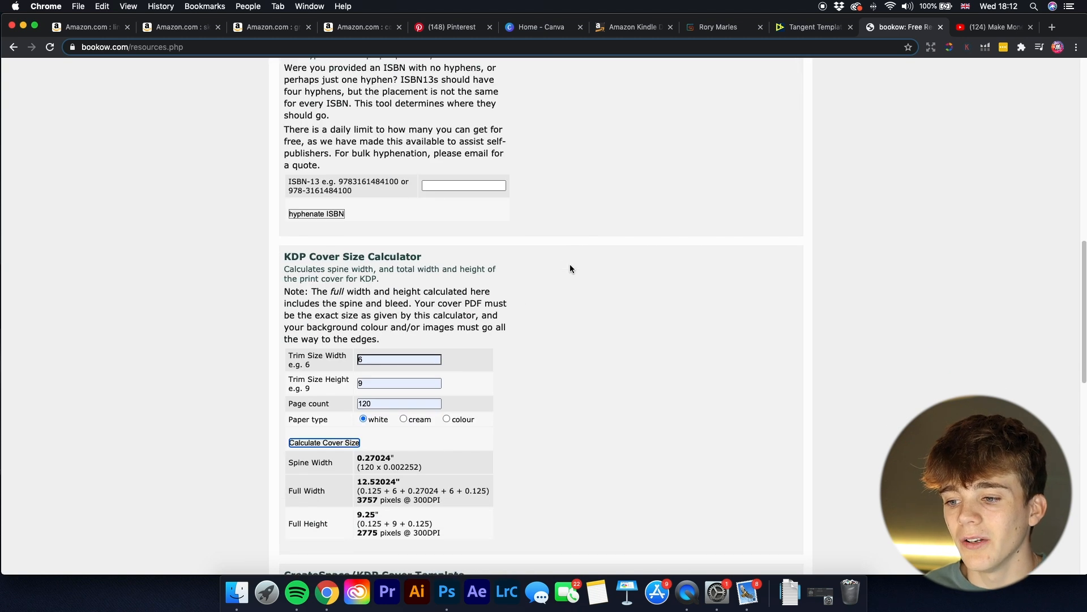
pyautogui.scroll(12, 569, 264)
pyautogui.click(482, 122)
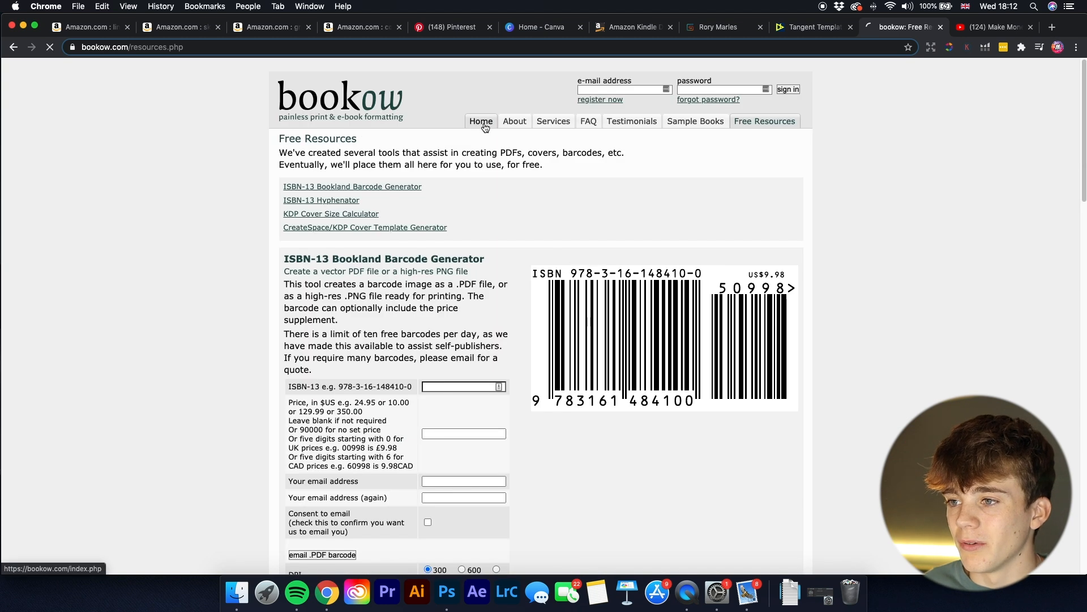
pyautogui.click(757, 122)
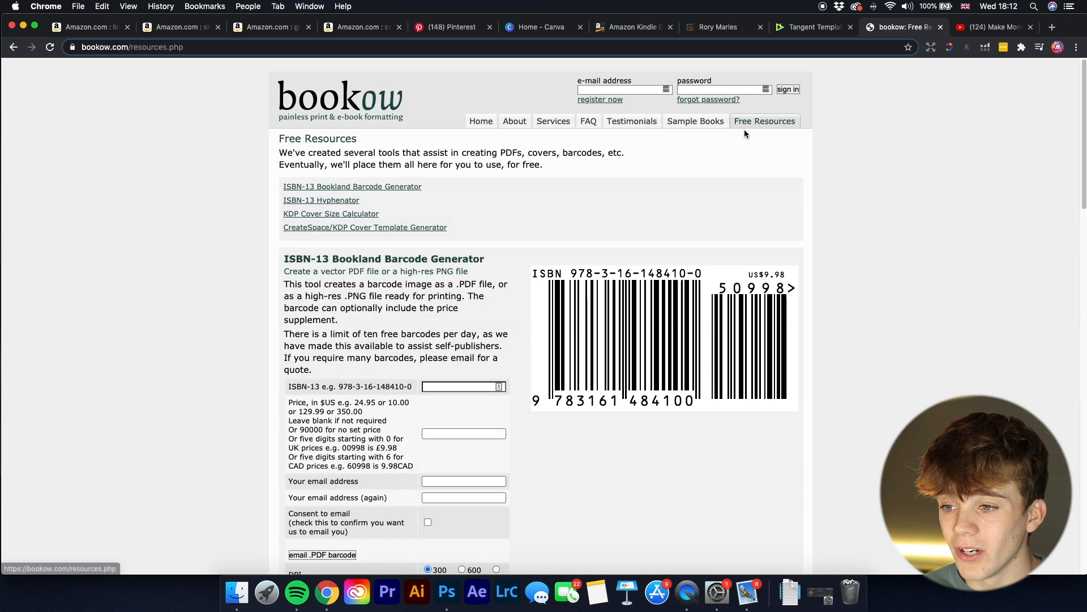
# Step: Calculate the KDP cover size for a trim width of 6, trim height of 9 and a page count of 120
pyautogui.scroll(-8, 424, 241)
pyautogui.scroll(-2, 424, 241)
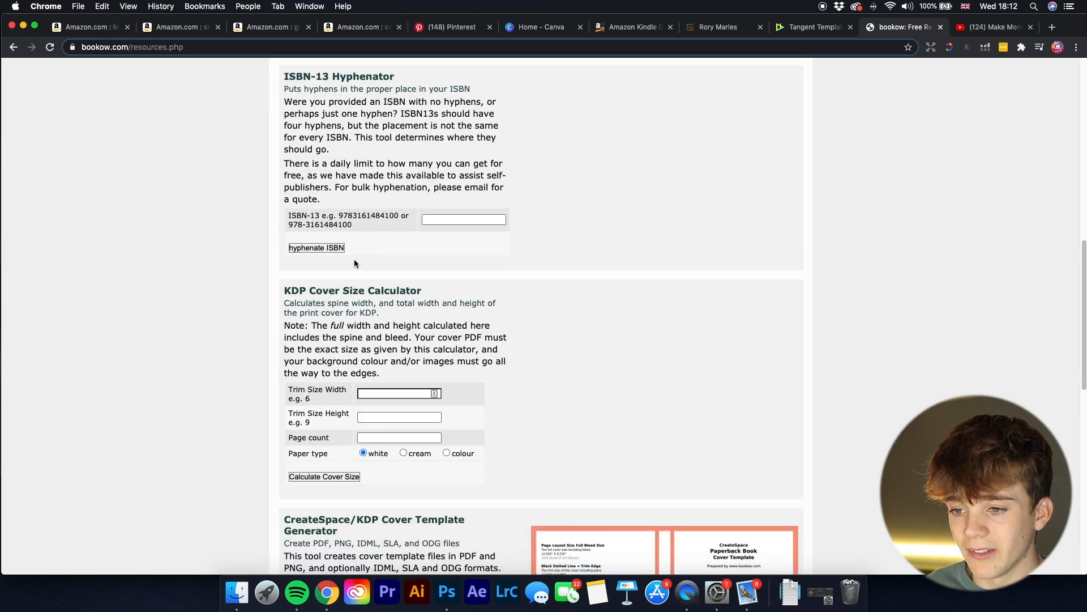
pyautogui.click(388, 389)
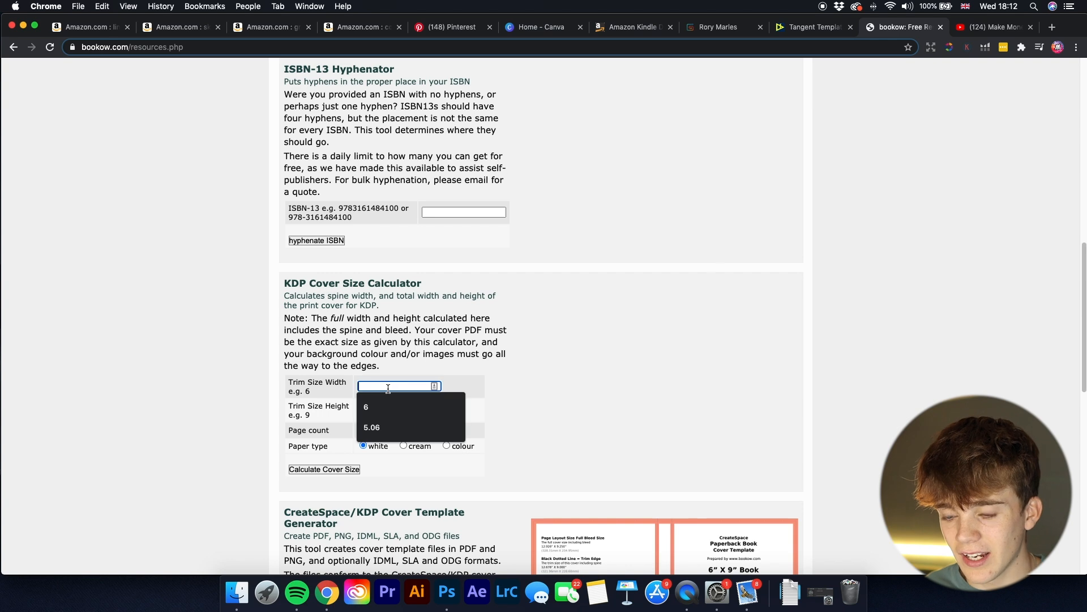
pyautogui.write('6')
pyautogui.click(388, 410)
pyautogui.click(370, 431)
pyautogui.click(371, 430)
pyautogui.write('120')
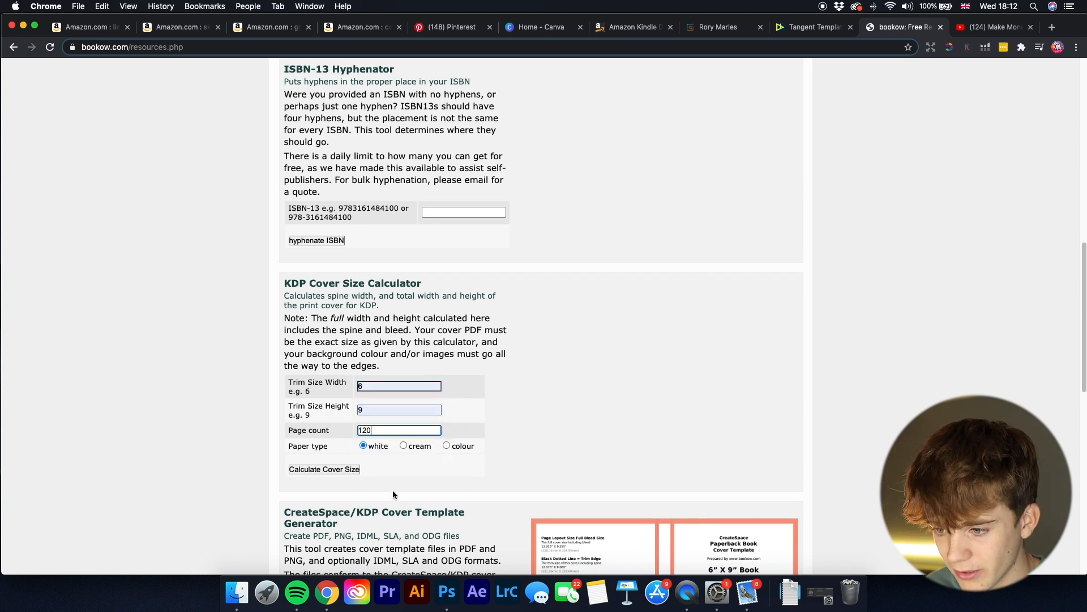
pyautogui.click(338, 475)
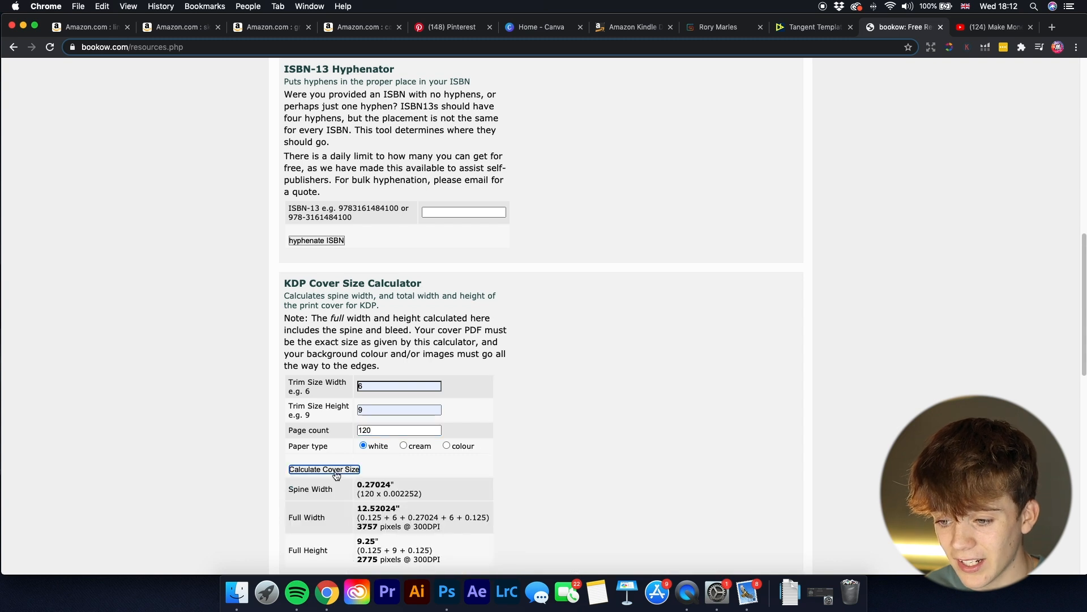
# Step: Review the calculated cover size and the options of the CreateSpace/KDP Cover Template Generator
pyautogui.scroll(-3, 346, 453)
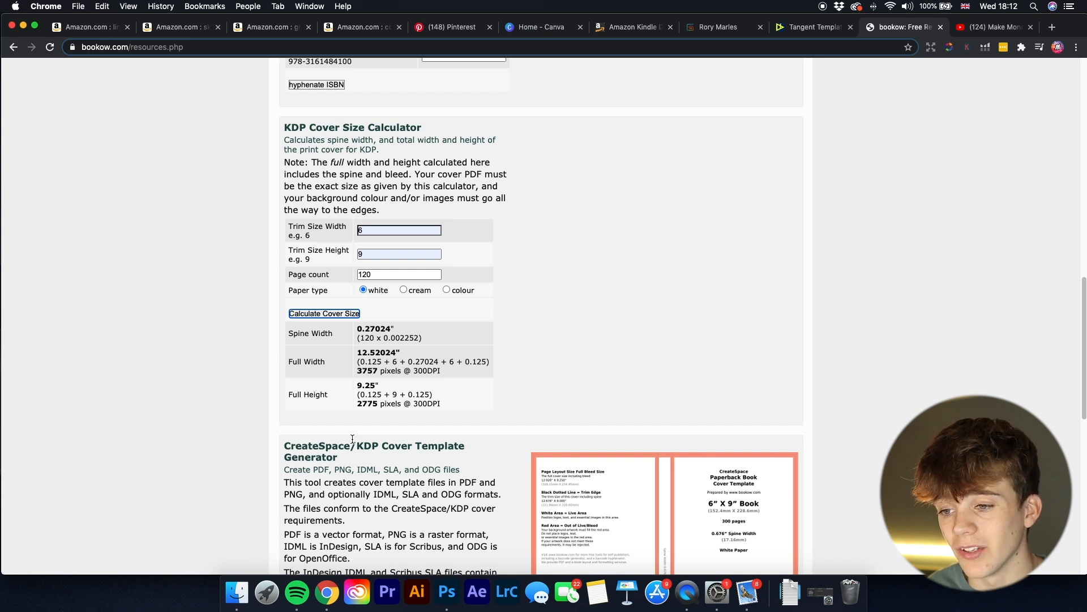
pyautogui.scroll(-10, 353, 439)
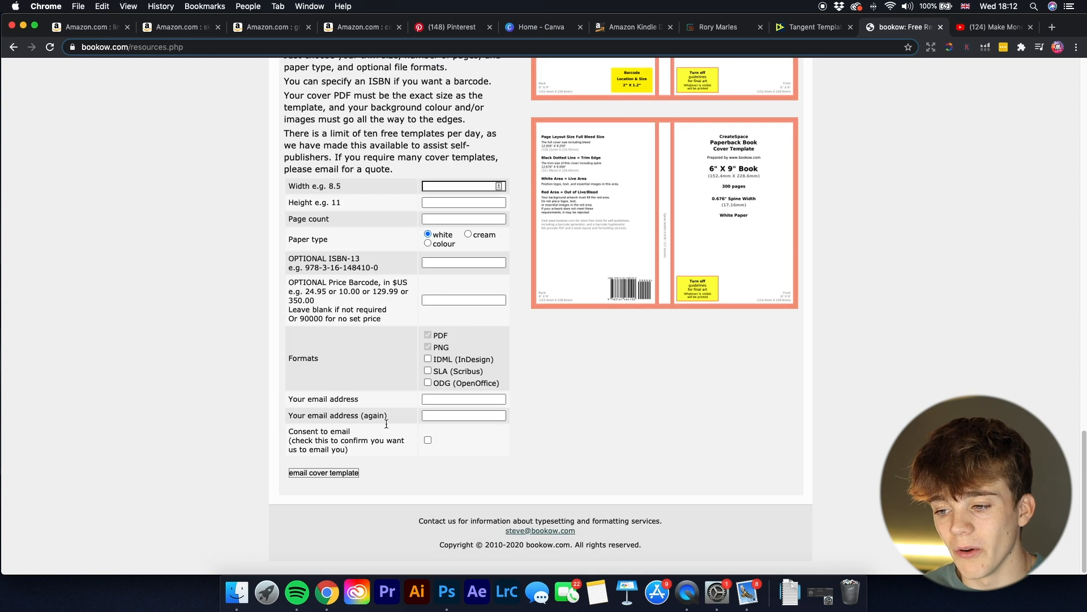
pyautogui.scroll(5, 327, 476)
pyautogui.scroll(-5, 327, 479)
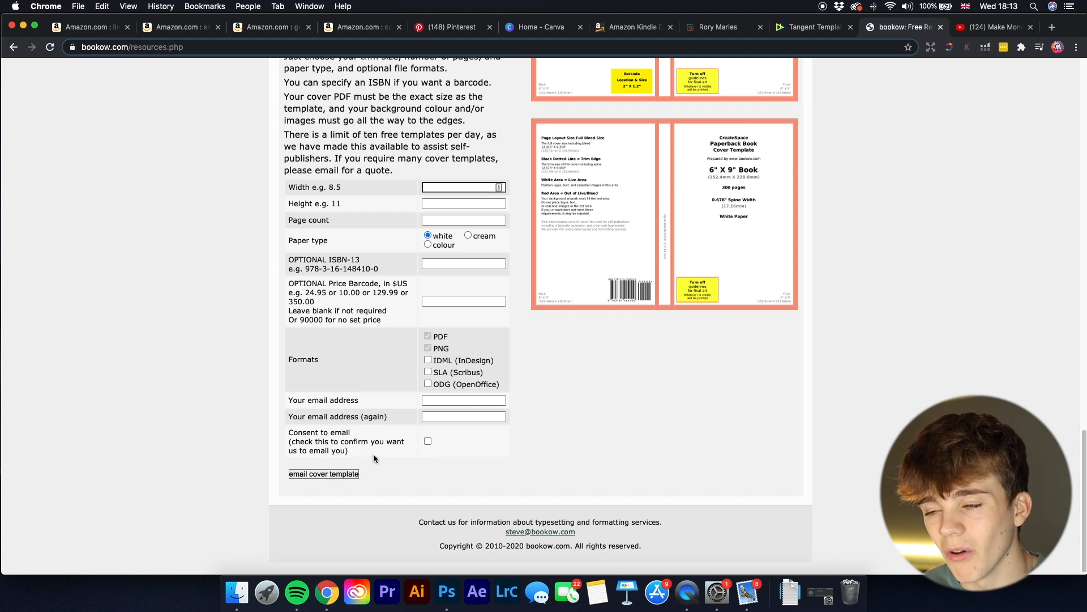
pyautogui.scroll(15, 385, 436)
pyautogui.scroll(-5, 570, 202)
pyautogui.scroll(-3, 492, 286)
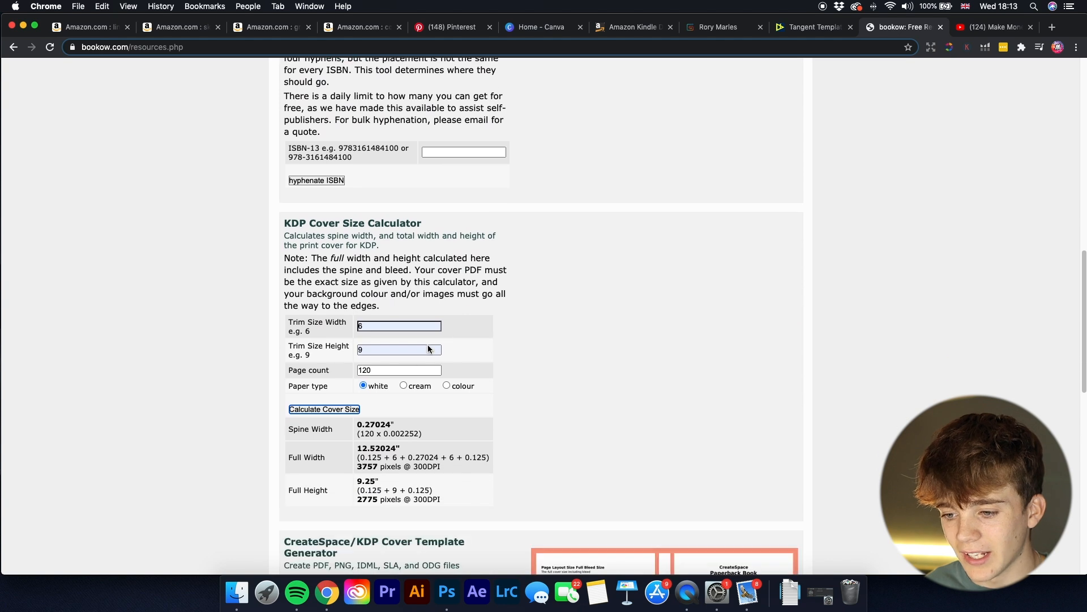
# Step: Switch to Canva and create a new design with custom dimensions of 12.52 × 9.25 in
pyautogui.click(543, 30)
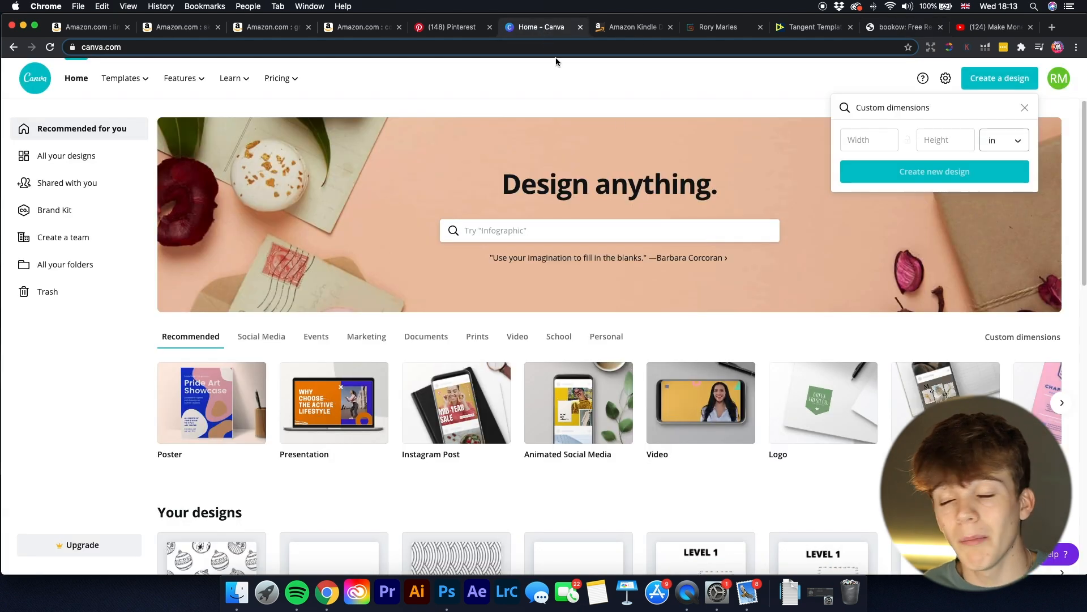
pyautogui.click(870, 141)
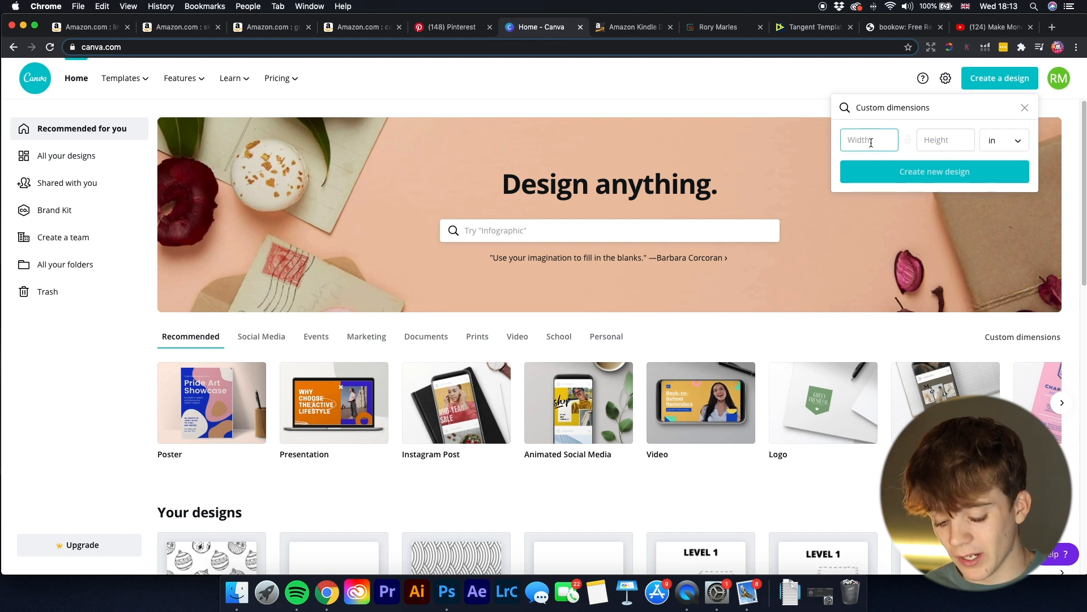
pyautogui.write('12.')
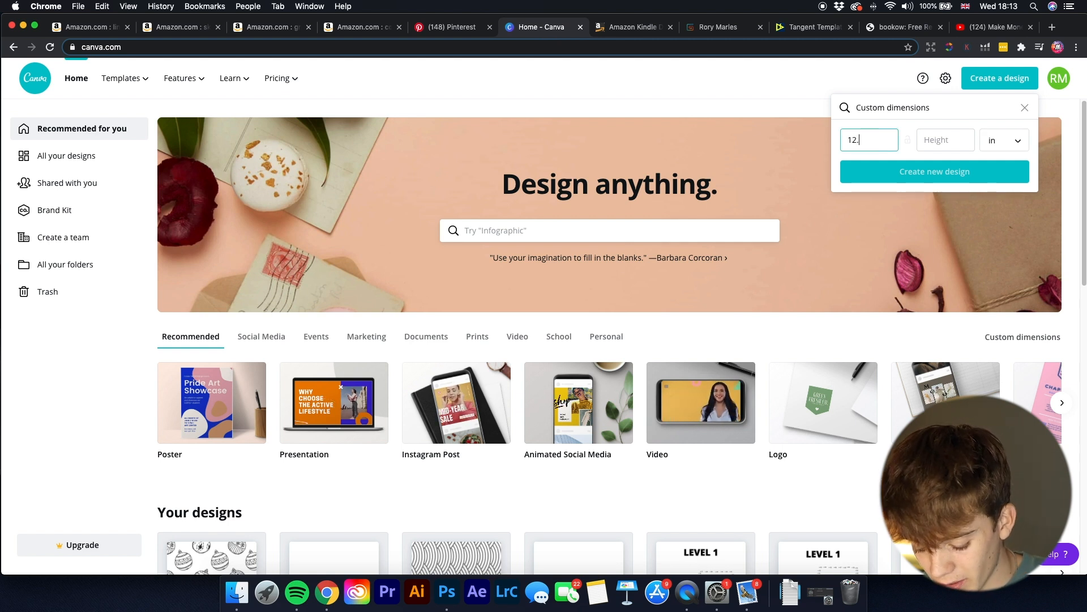
pyautogui.write('52')
pyautogui.click(950, 144)
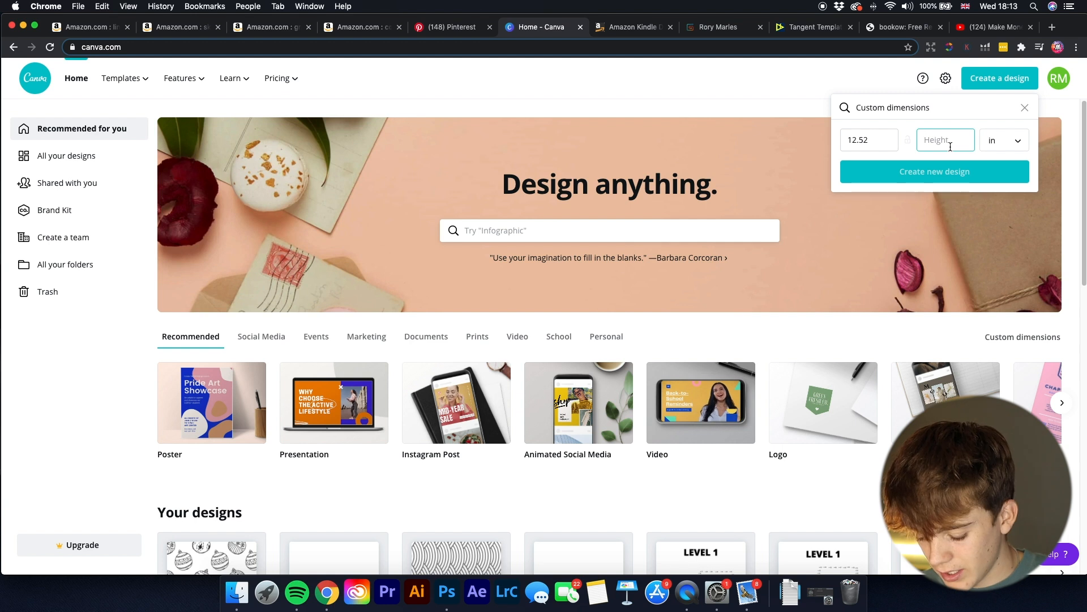
pyautogui.write('9.25')
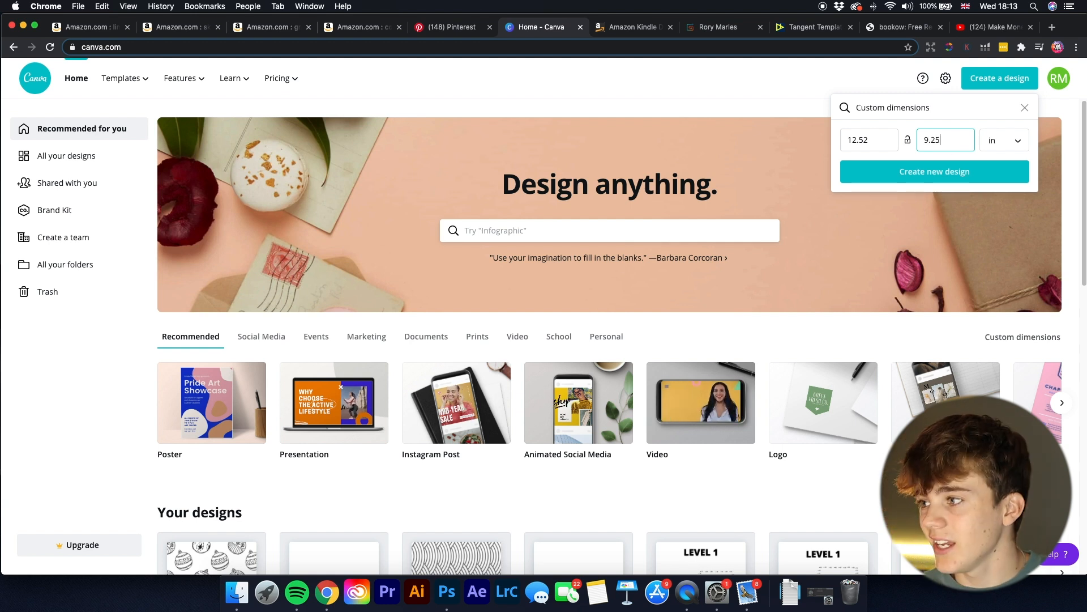
pyautogui.click(963, 172)
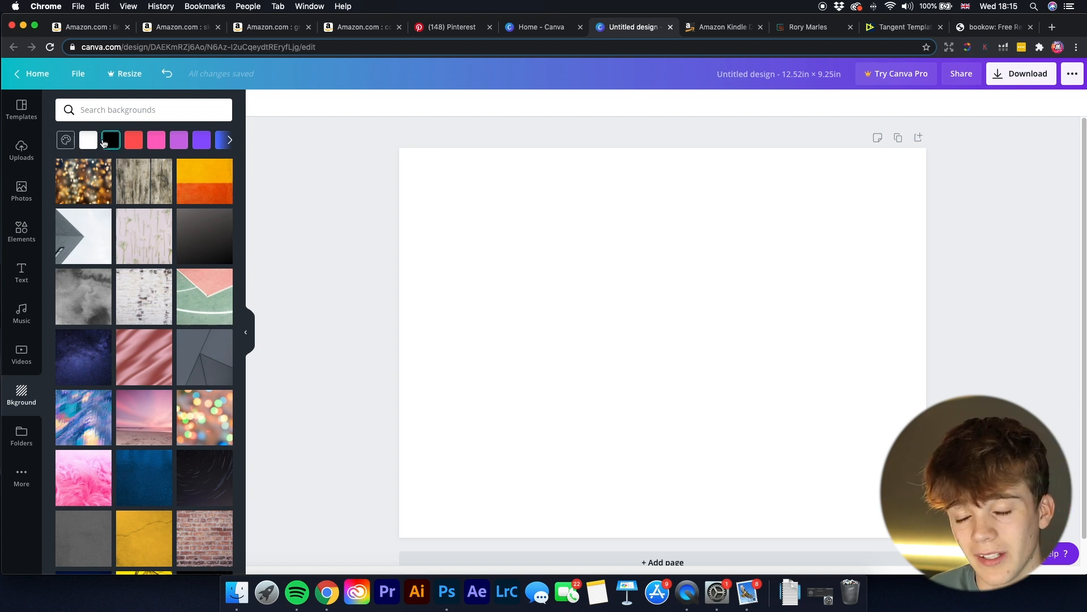
# Step: Set the background of the blank cover page to black
pyautogui.rightClick(112, 147)
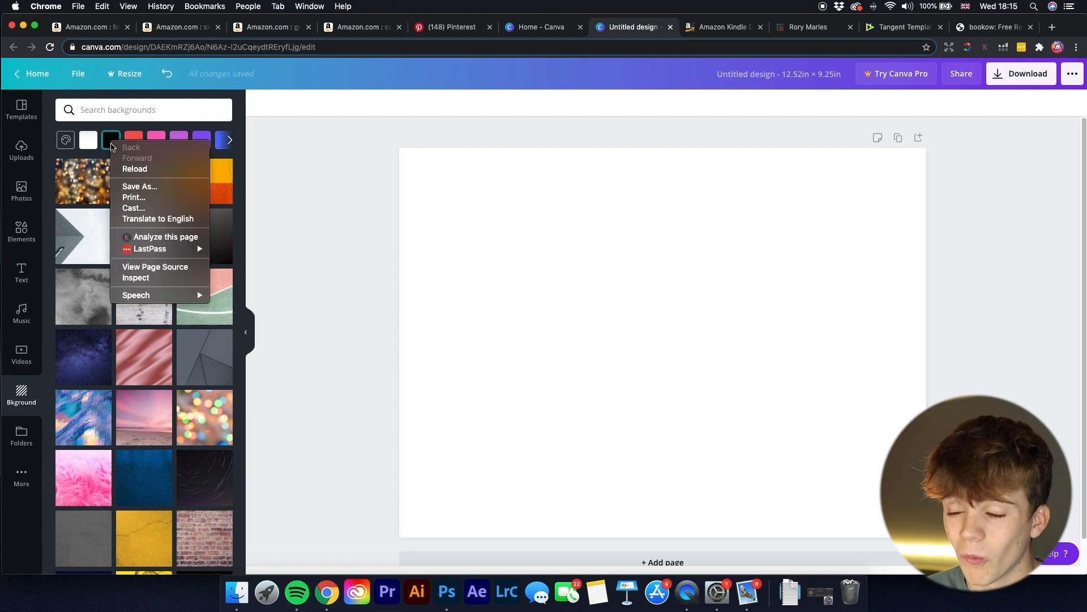
pyautogui.click(111, 145)
pyautogui.scroll(-1, 808, 357)
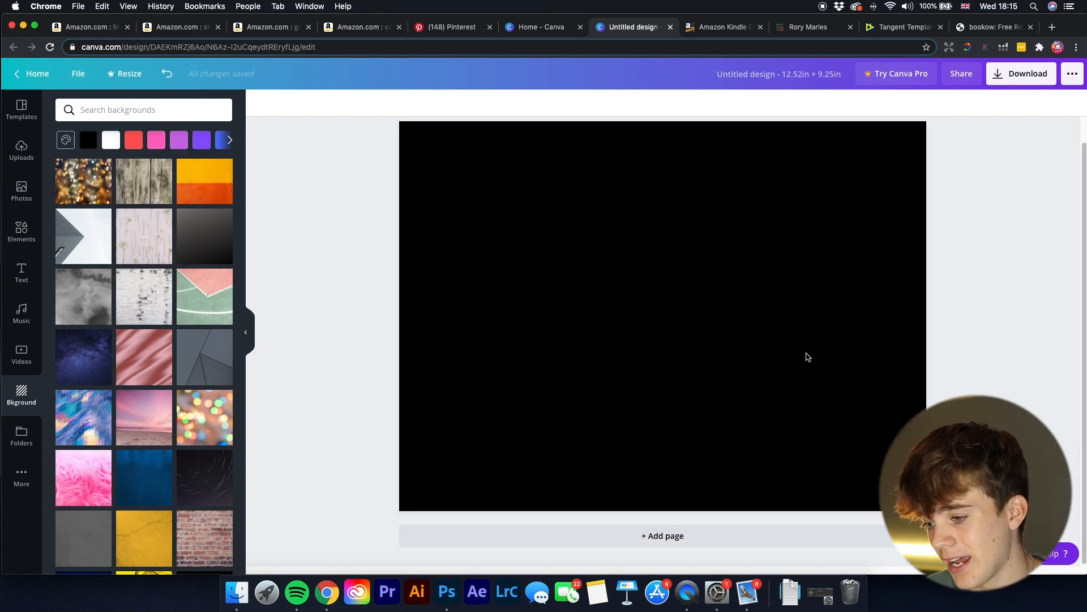
pyautogui.scroll(1, 779, 346)
pyautogui.scroll(-1, 775, 343)
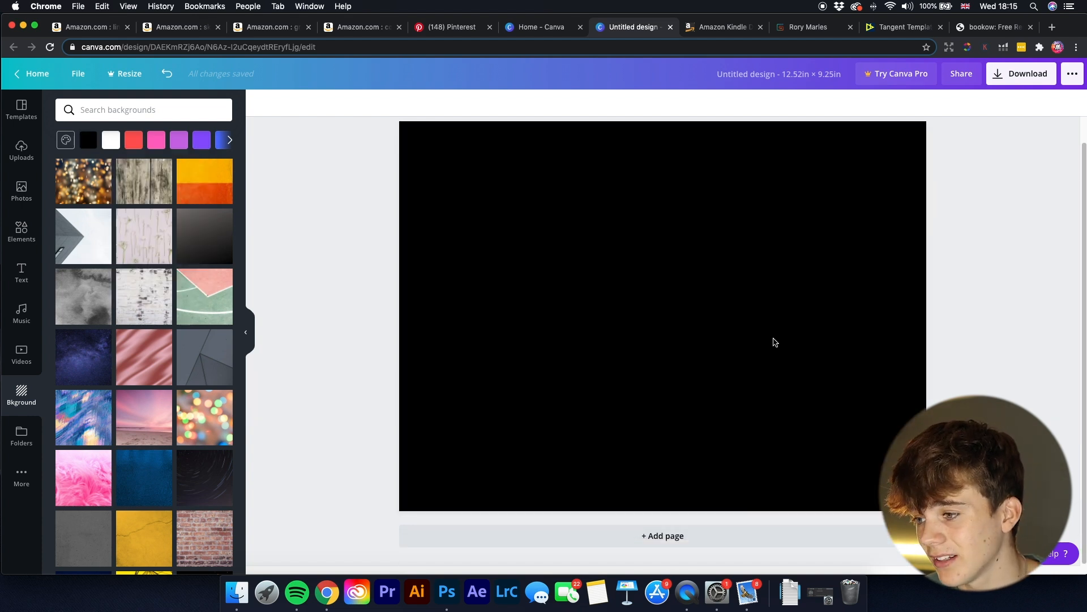
pyautogui.scroll(1, 773, 340)
pyautogui.scroll(-1, 115, 243)
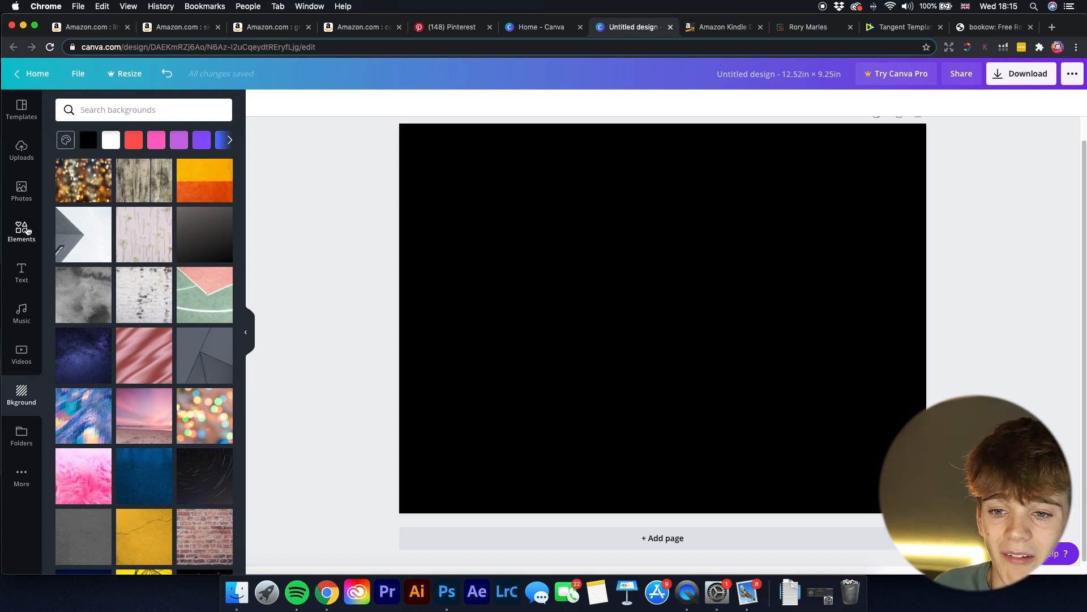
# Step: Fill the cover page with the two-column grid element and set its transparency to 24
pyautogui.click(26, 229)
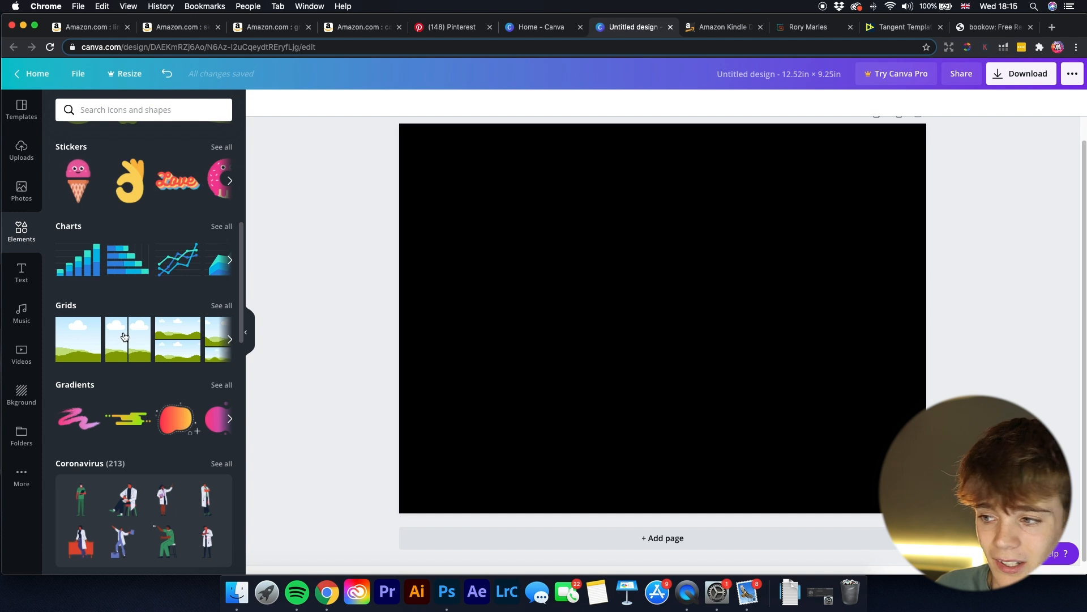
pyautogui.click(125, 337)
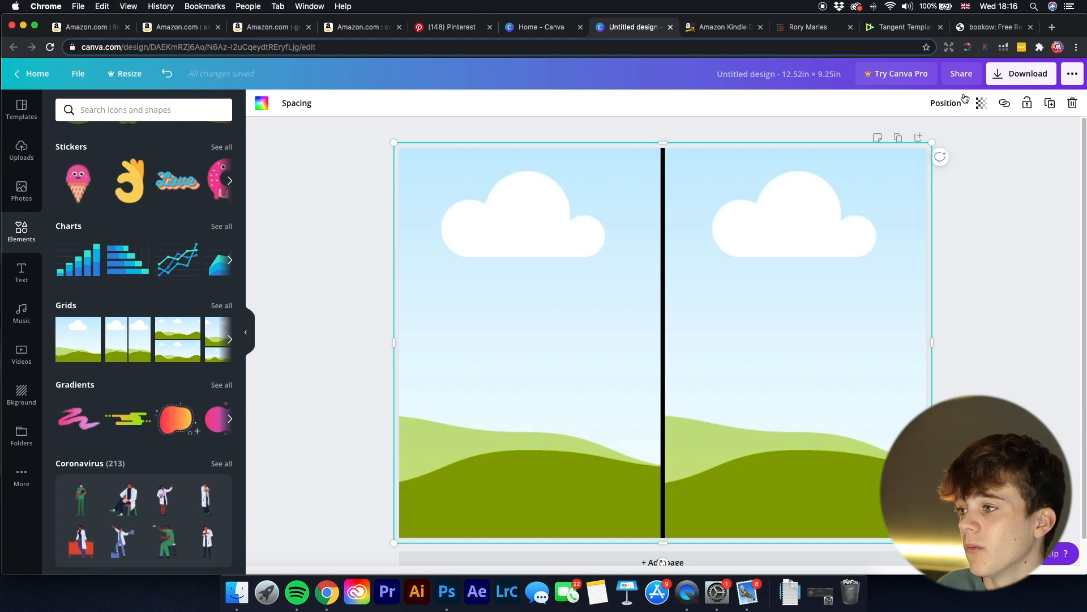
pyautogui.click(980, 105)
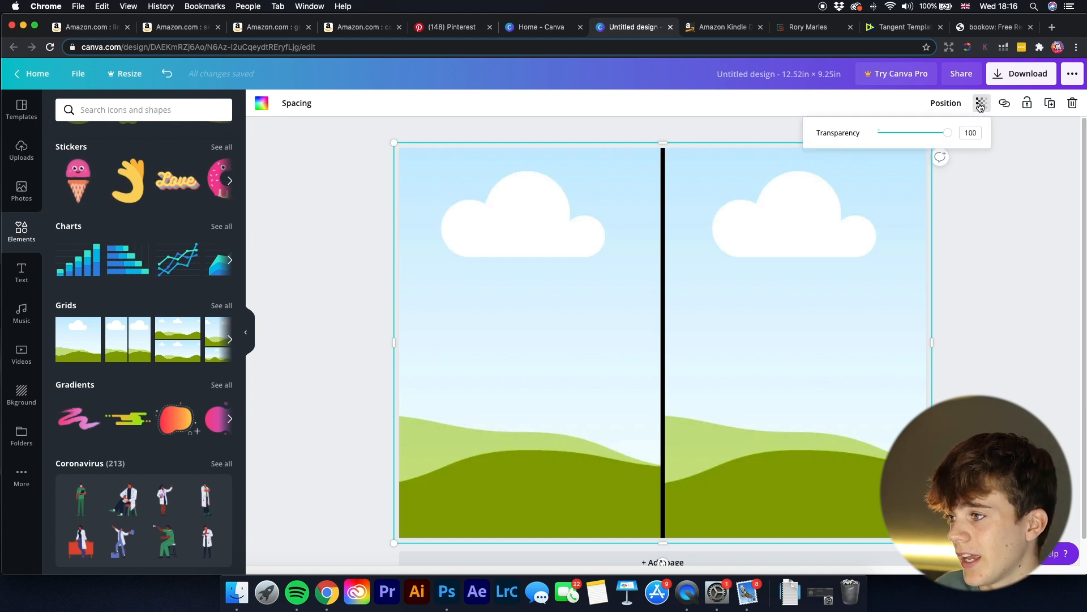
pyautogui.moveTo(950, 135); pyautogui.dragTo(895, 140)
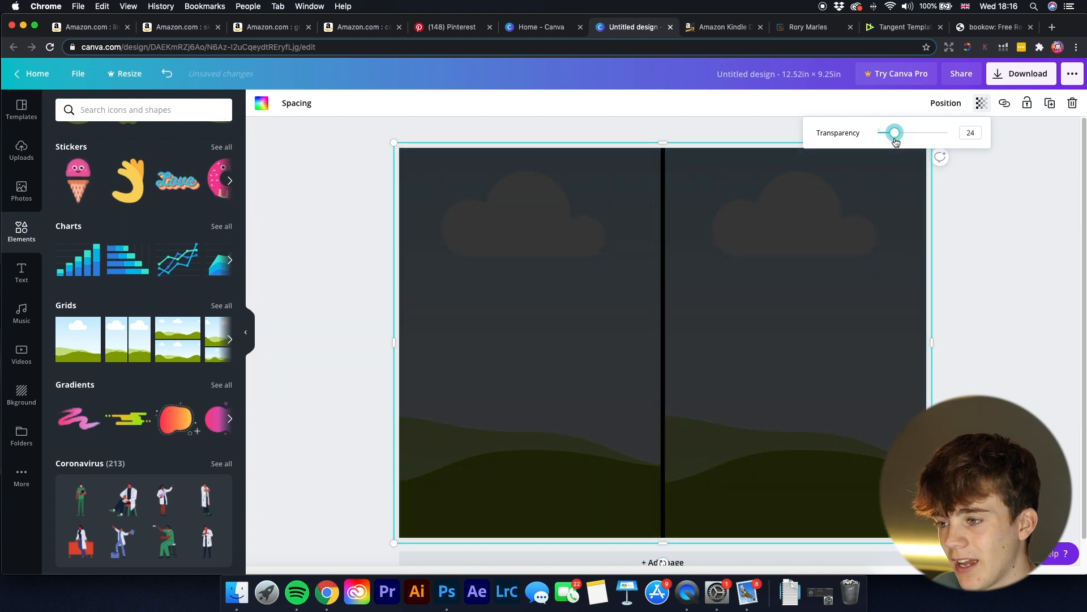
pyautogui.click(1002, 307)
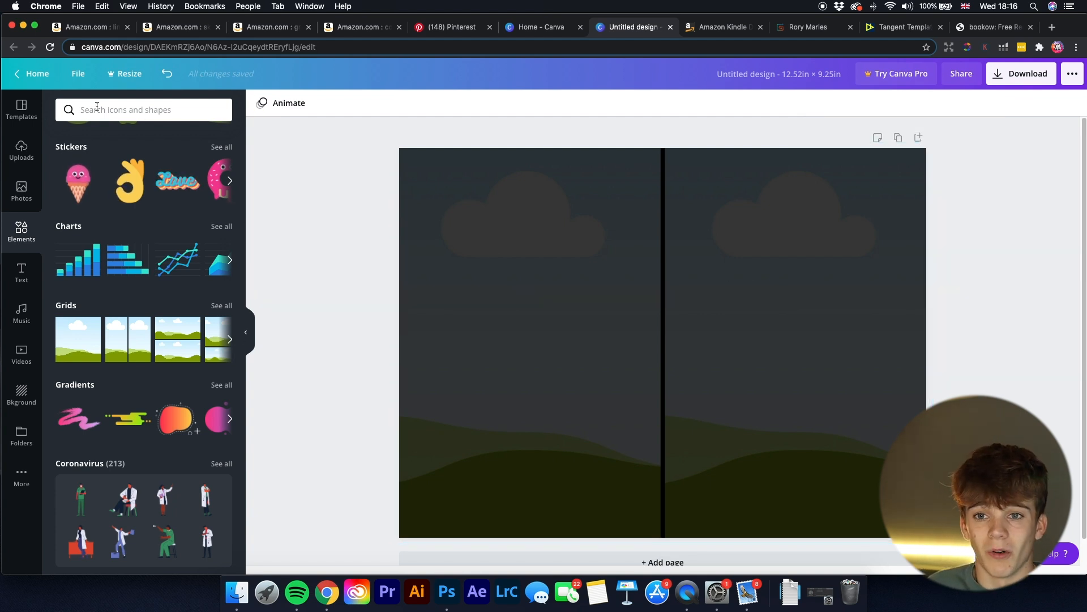
# Step: Open the text styles, consult the Book Ideas board on Pinterest for a quote, and return to the cover design
pyautogui.click(21, 272)
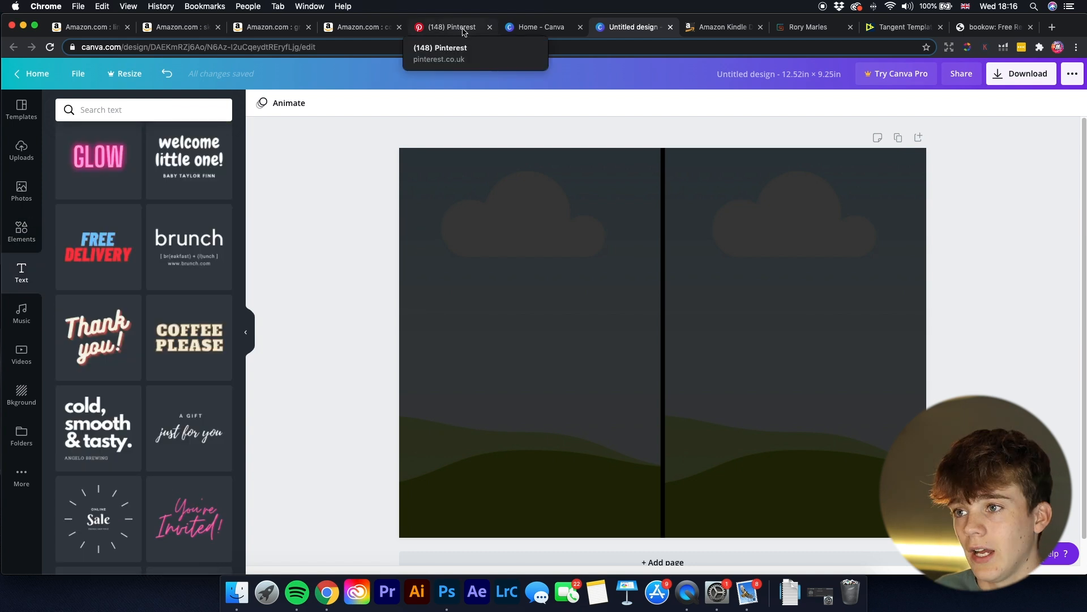
pyautogui.click(452, 26)
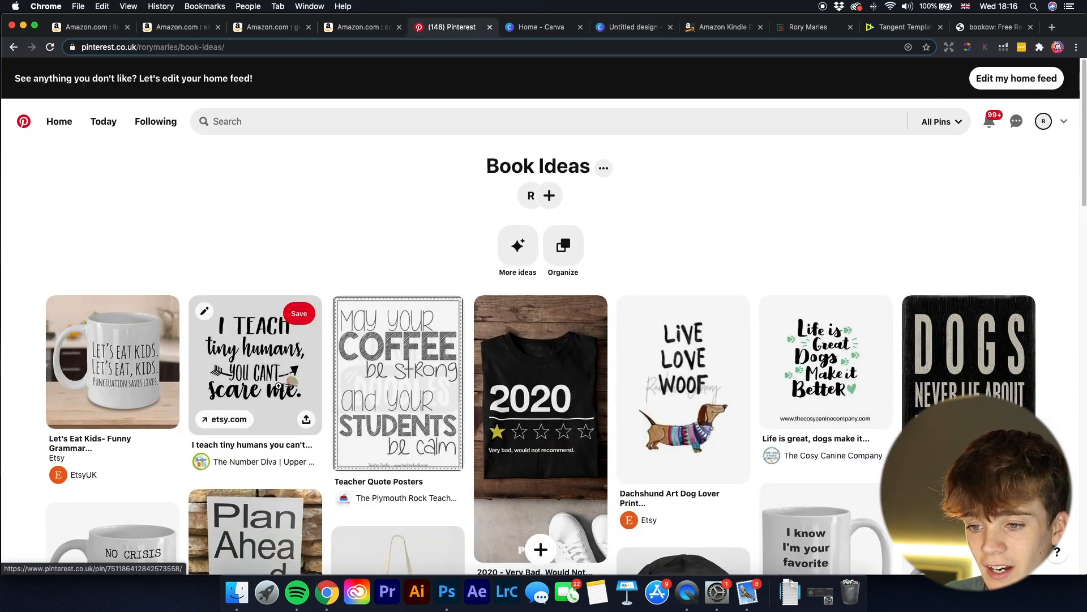
pyautogui.click(617, 27)
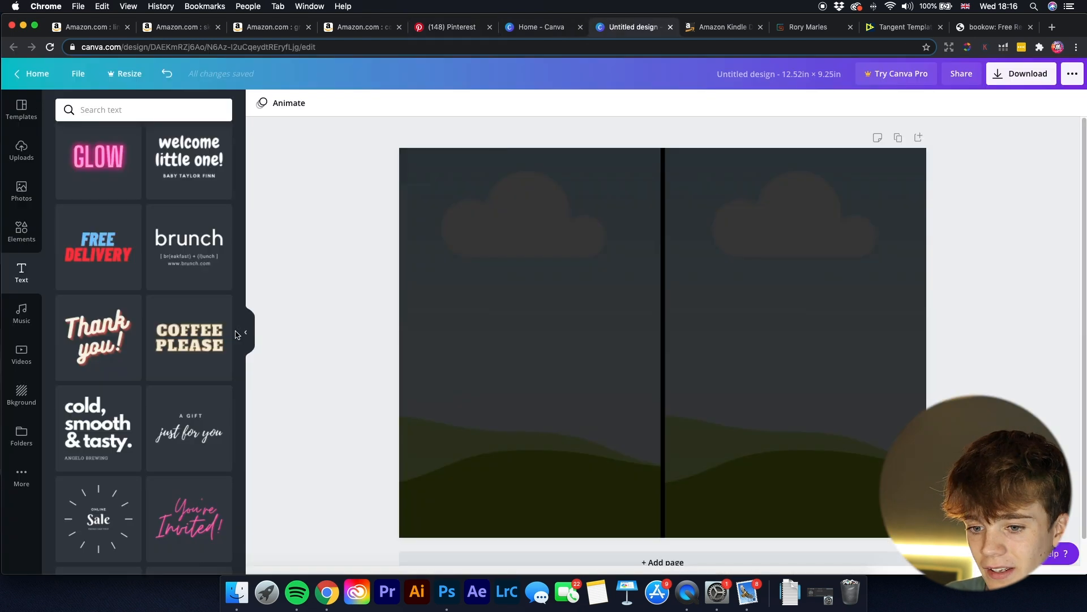
# Step: Browse the font combinations and add the "cold, smooth & tasty." text style to the cover
pyautogui.scroll(-10, 137, 380)
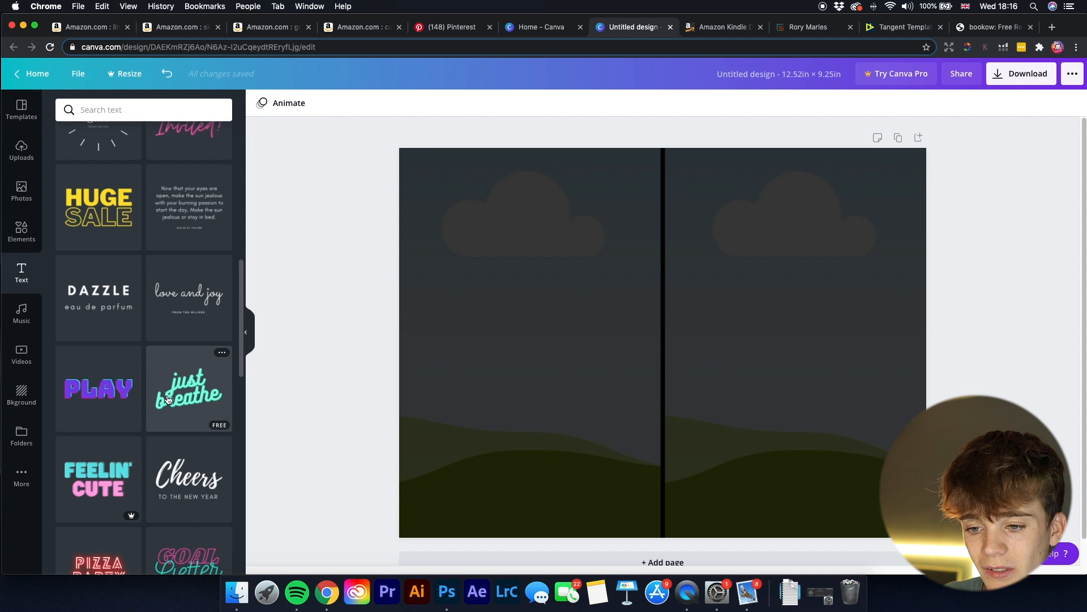
pyautogui.scroll(5, 169, 401)
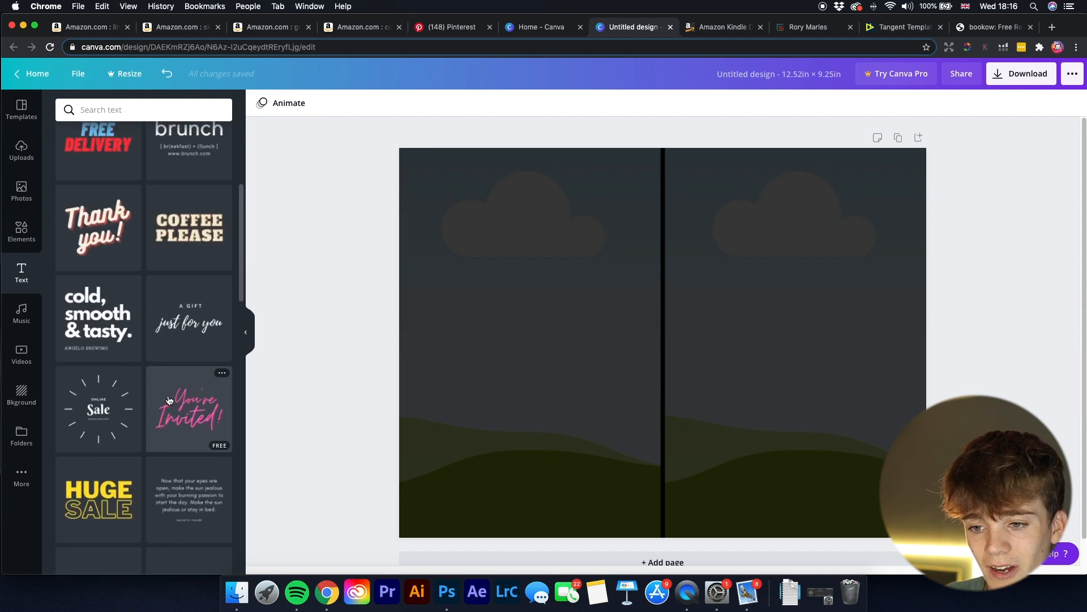
pyautogui.scroll(1, 168, 401)
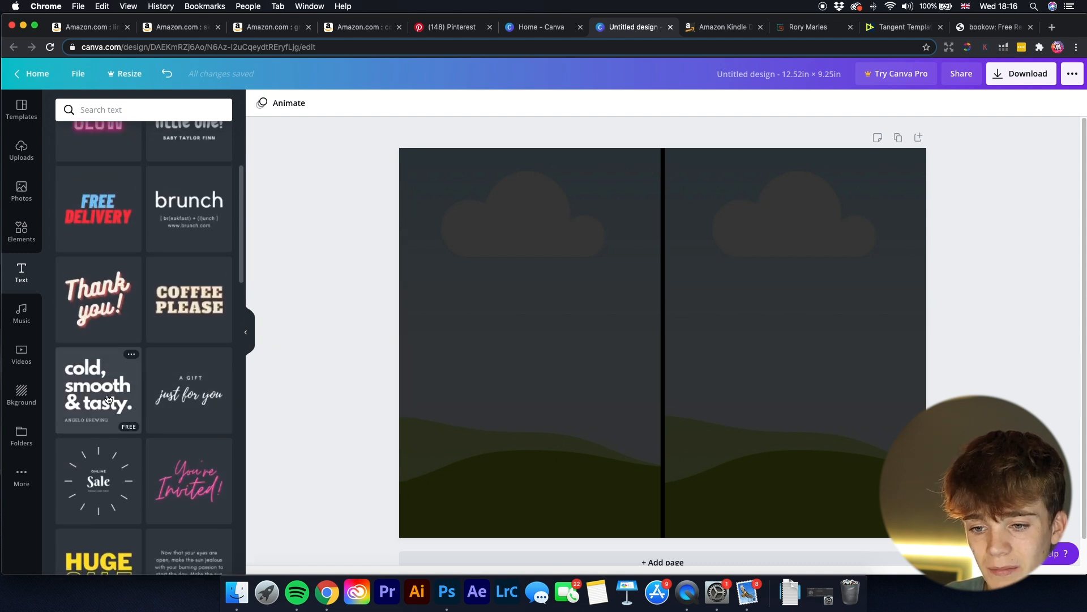
pyautogui.scroll(3, 108, 398)
pyautogui.click(116, 156)
pyautogui.scroll(4, 117, 164)
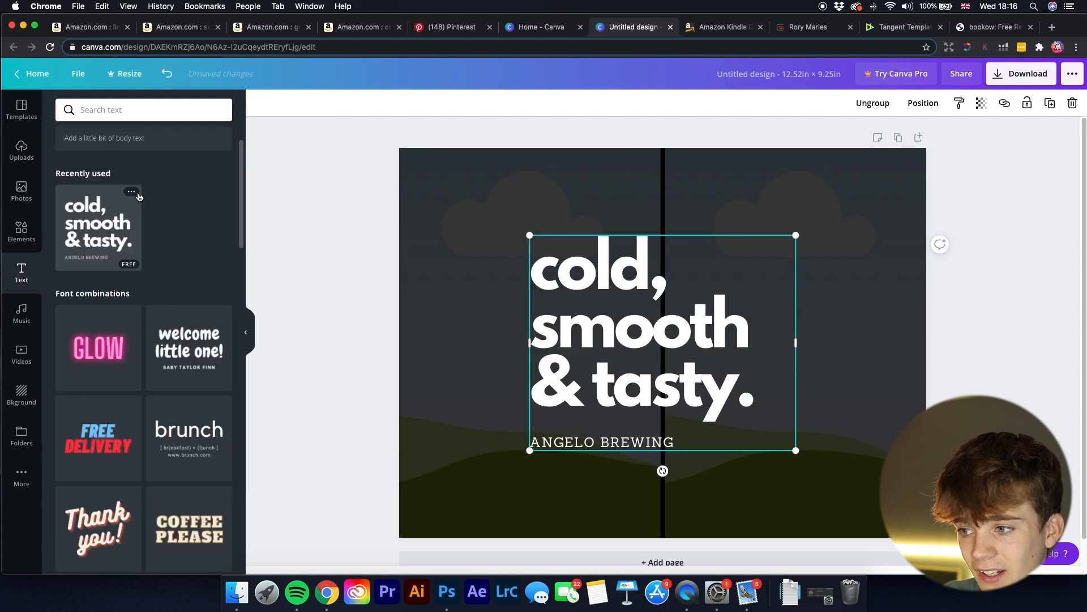
# Step: Clear the "ANGELO BREWING" subtitle and replace the headline with "I TEACH TINY HUMANS", breaking the line after "TEACH"
pyautogui.doubleClick(602, 320)
pyautogui.doubleClick(699, 443)
pyautogui.doubleClick(764, 408)
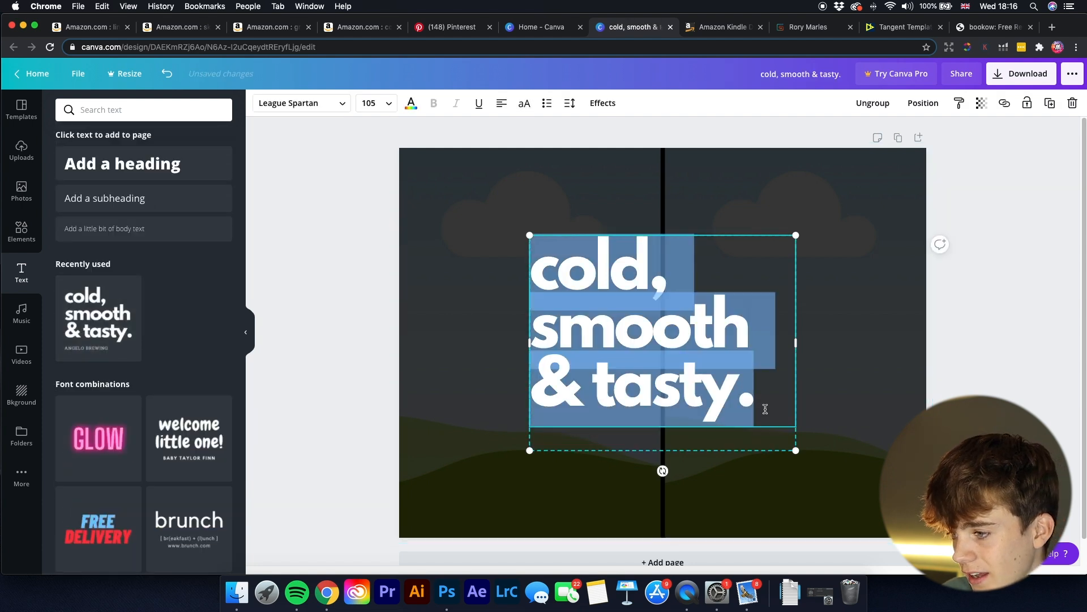
pyautogui.write('I TEACH')
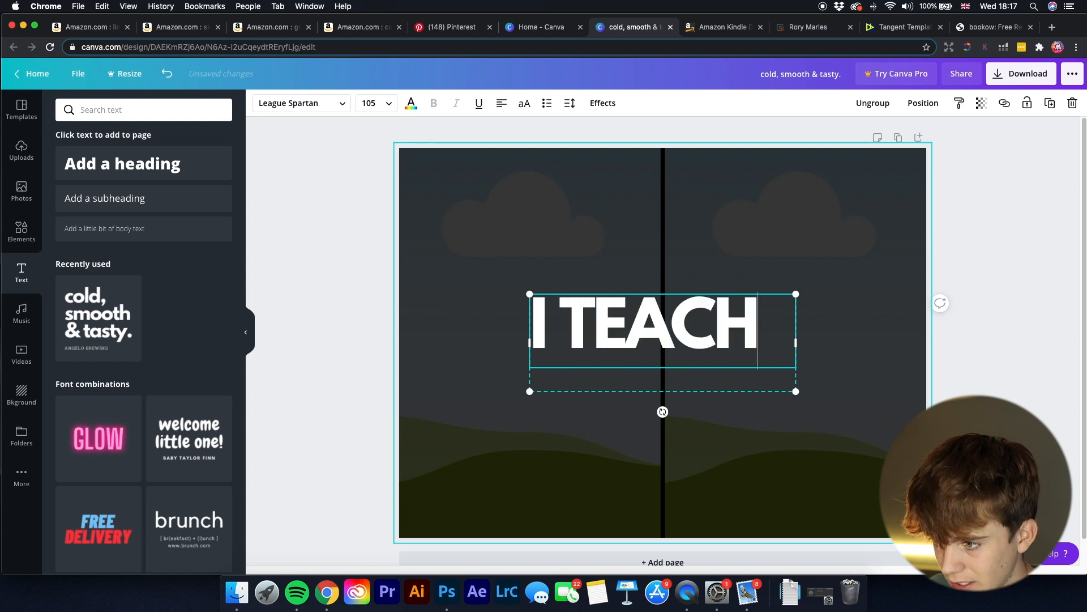
pyautogui.press('Return')
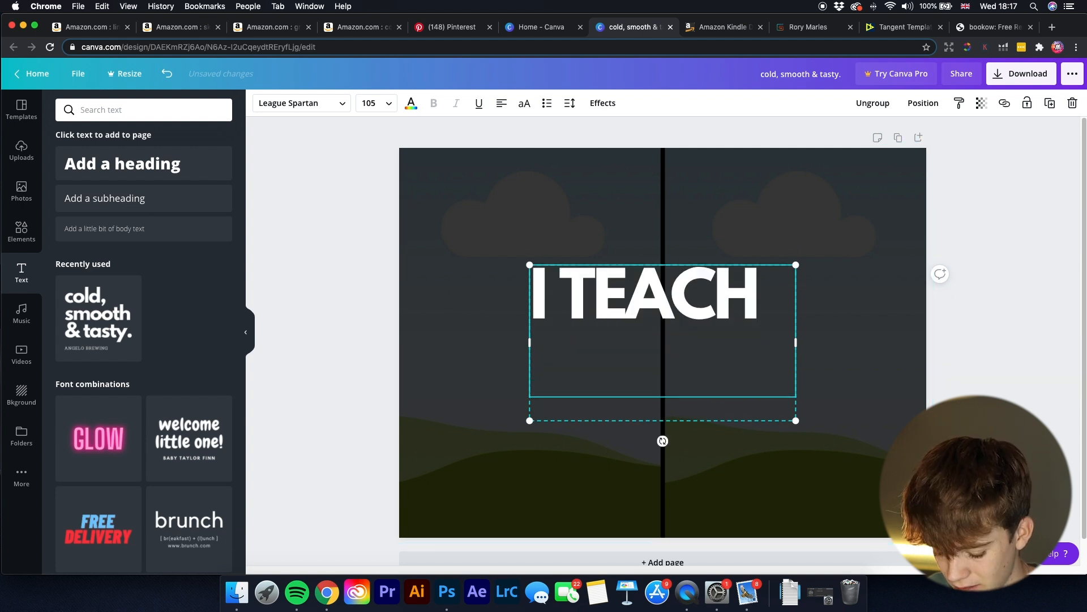
pyautogui.write('TINY HUMANS')
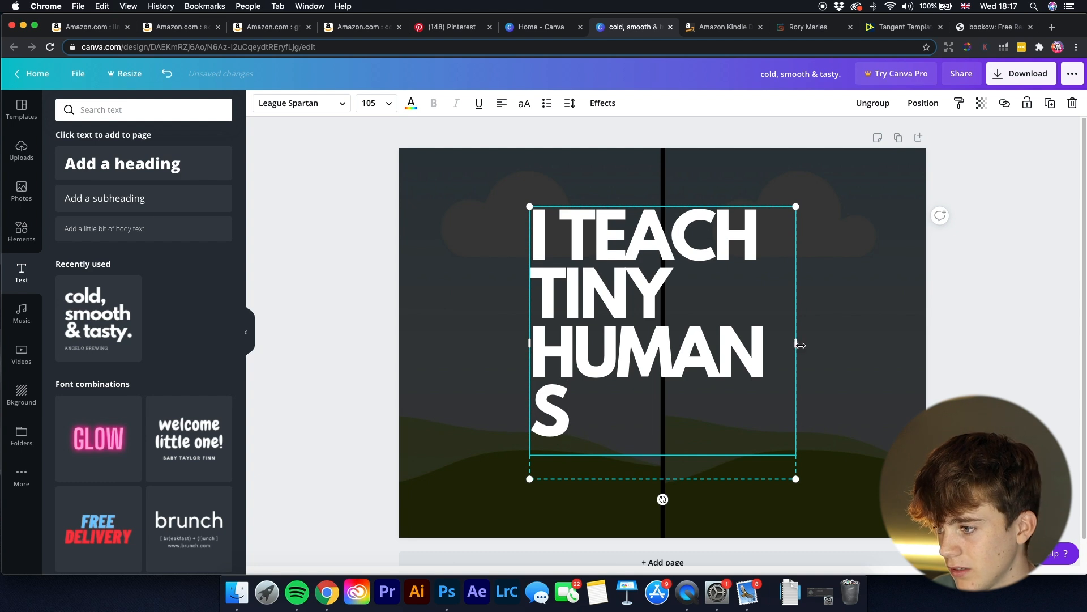
# Step: Widen the headline text box to fit "HUMANS" and "YOU CAN'T" on single lines, completing the quote with "YOU CAN'T SCARE ME"
pyautogui.moveTo(796, 343); pyautogui.dragTo(859, 341)
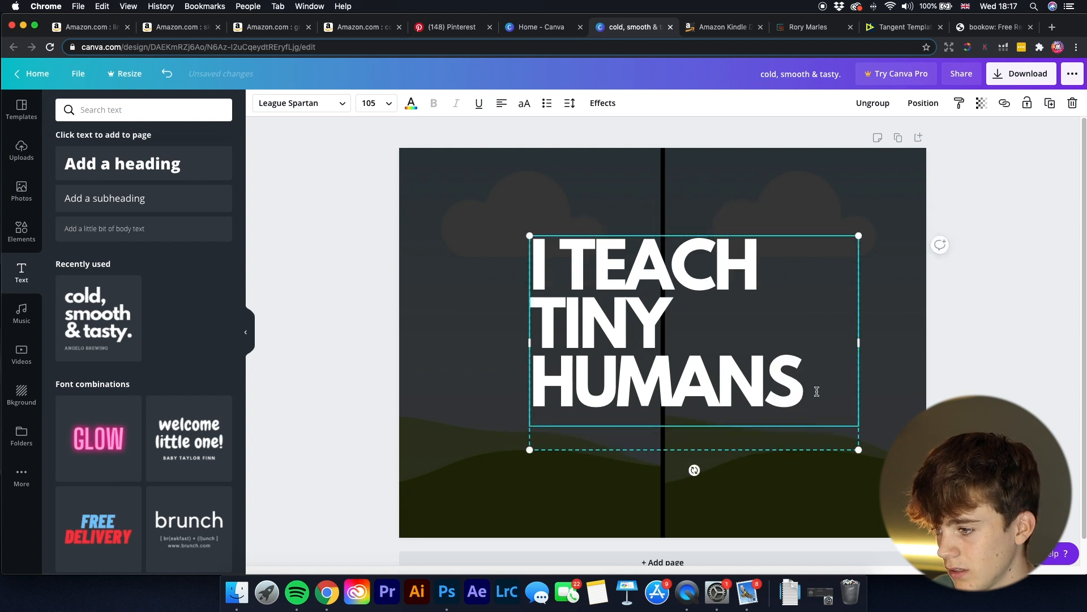
pyautogui.write('YOU')
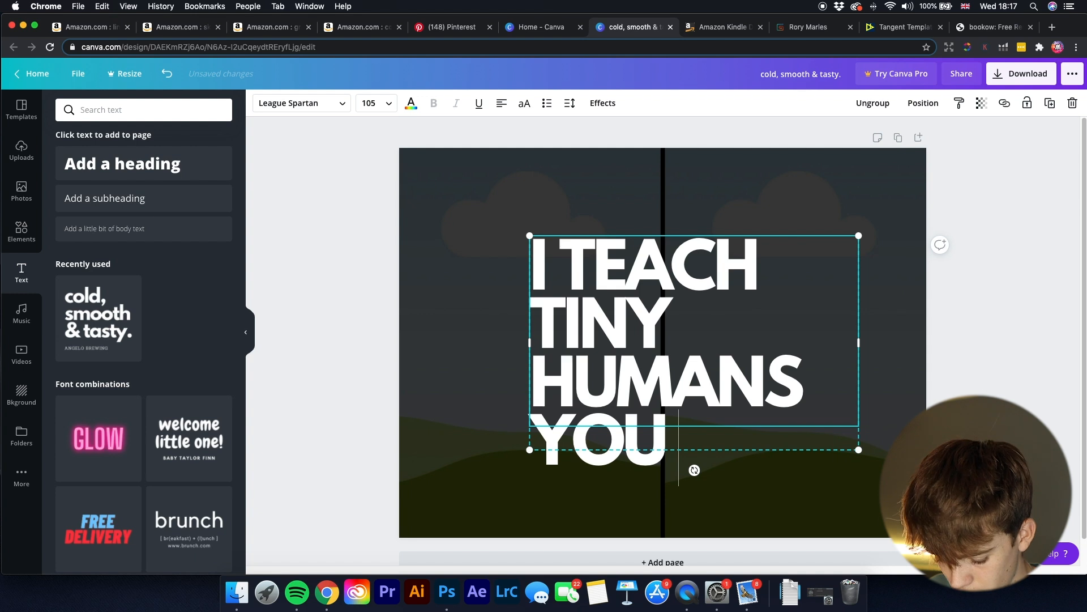
pyautogui.write(" CAN'T")
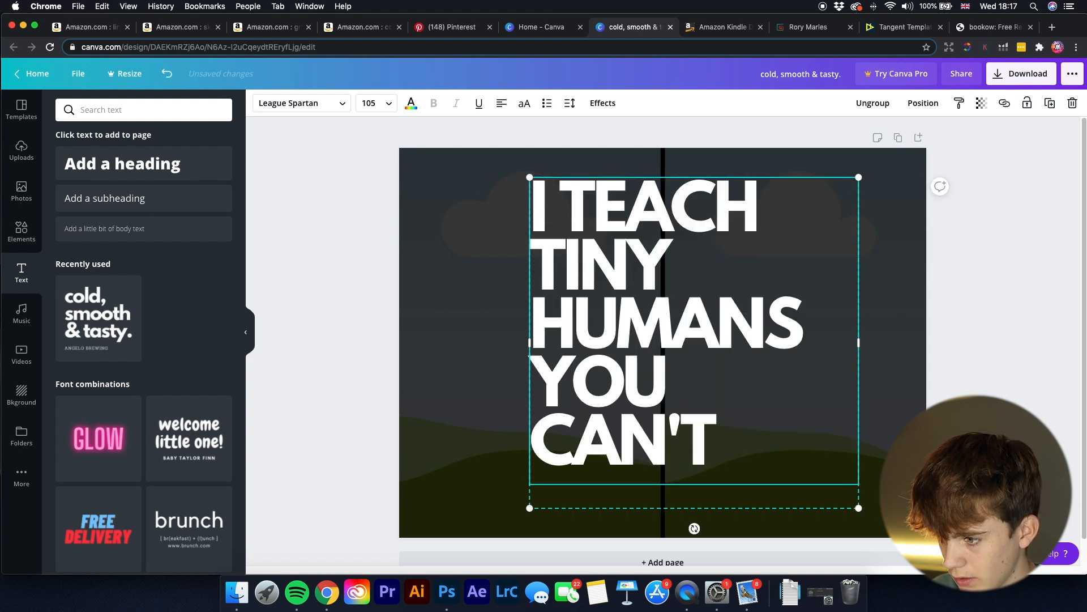
pyautogui.moveTo(859, 342); pyautogui.dragTo(875, 345)
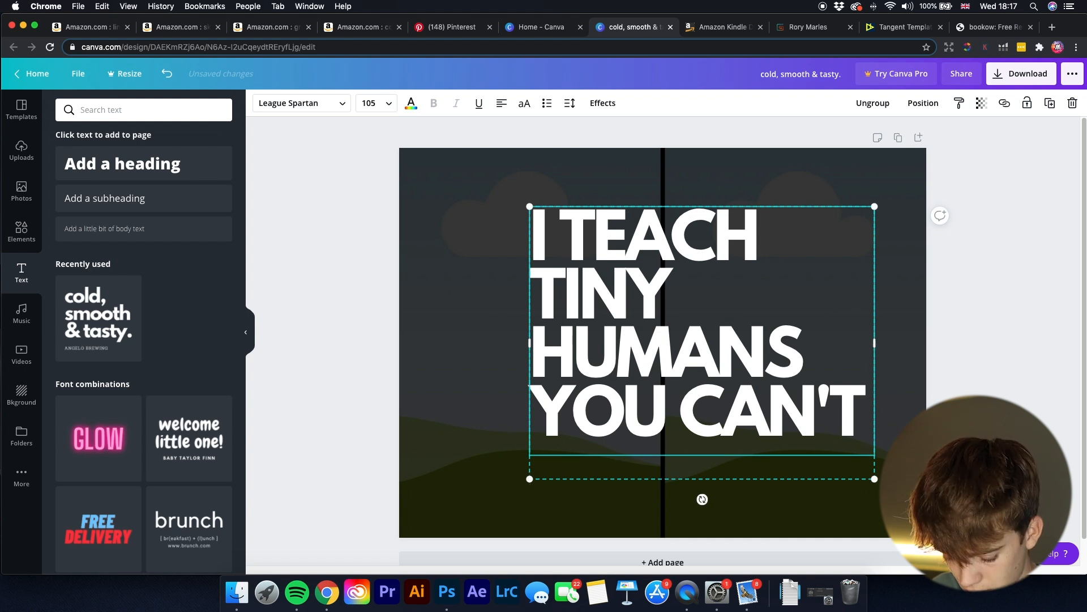
pyautogui.write('SCARE ME')
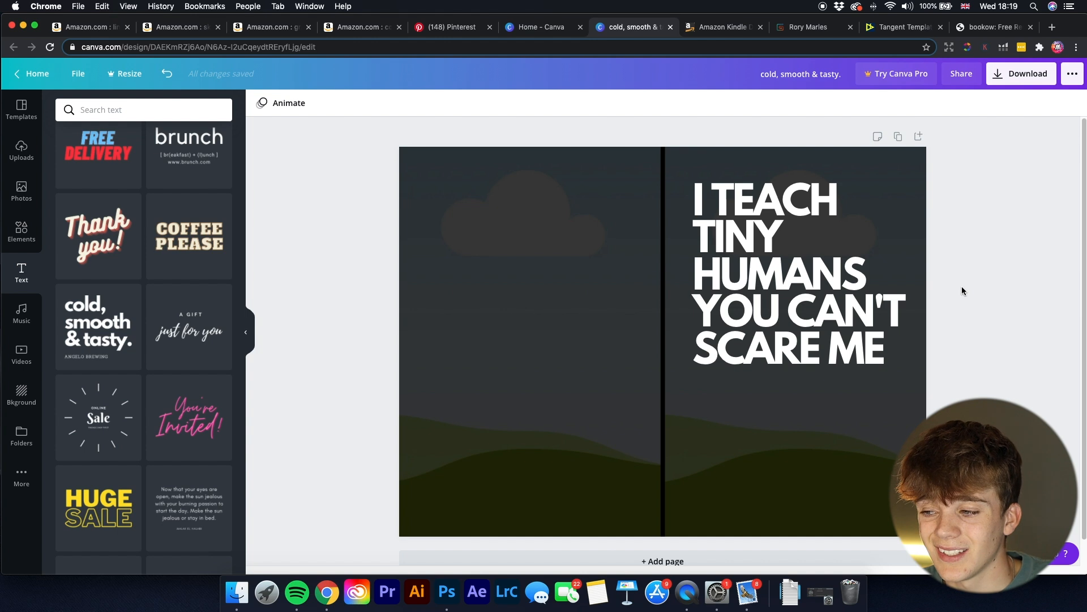
pyautogui.click(636, 260)
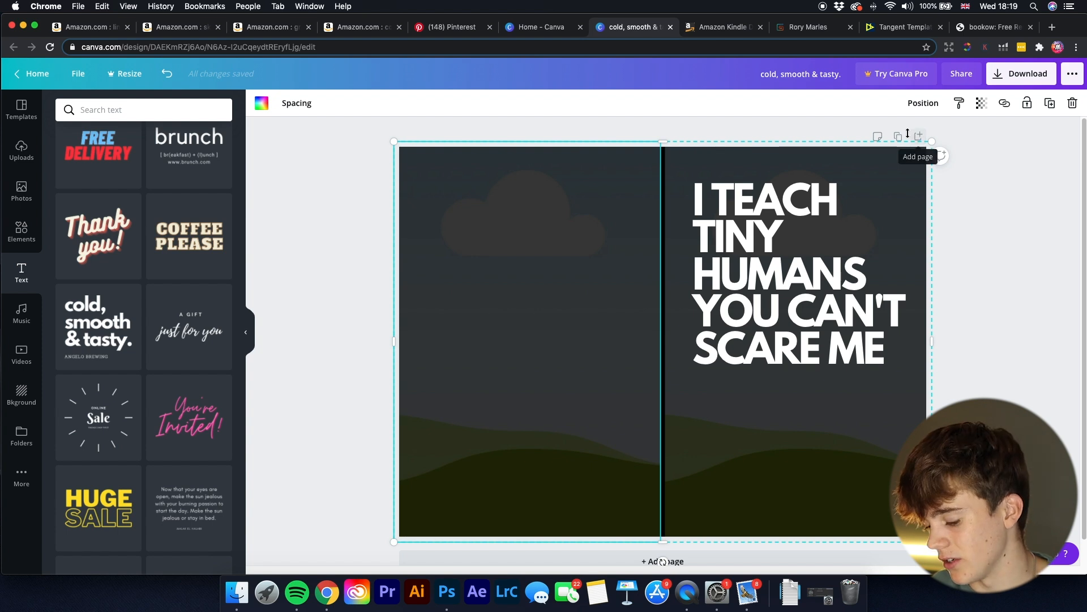
pyautogui.press('Delete')
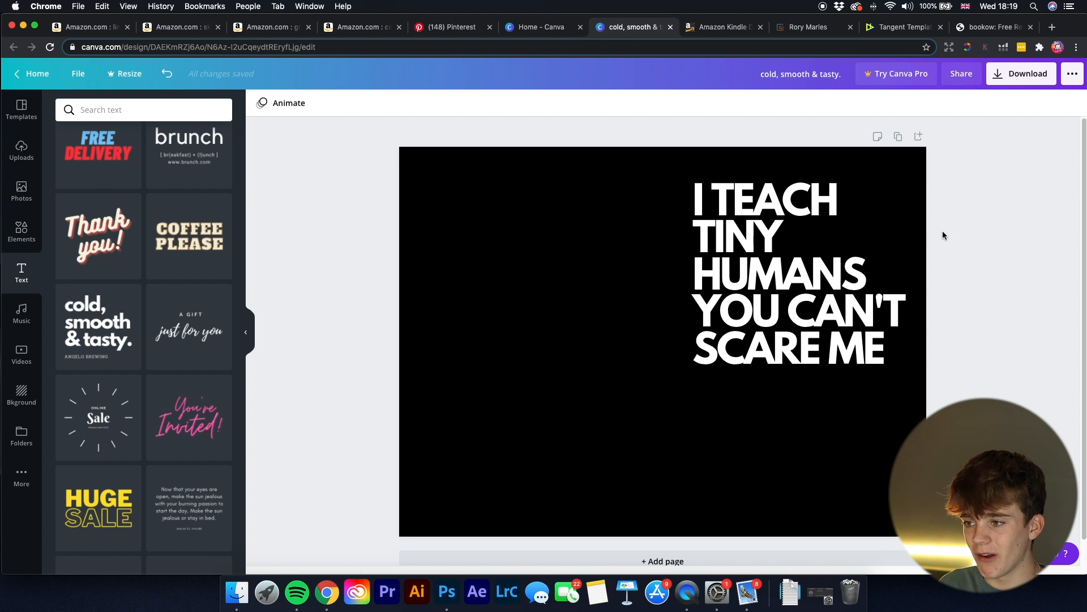
pyautogui.press('super+z')
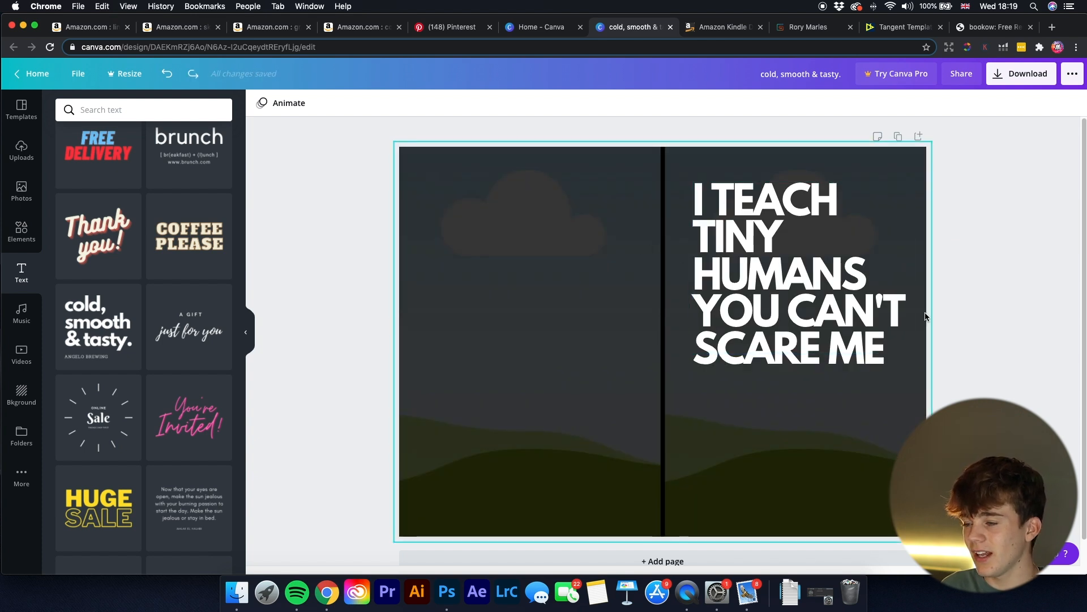
# Step: Delete the two-column guide grid from the cover, keeping the black background and the headline
pyautogui.click(548, 331)
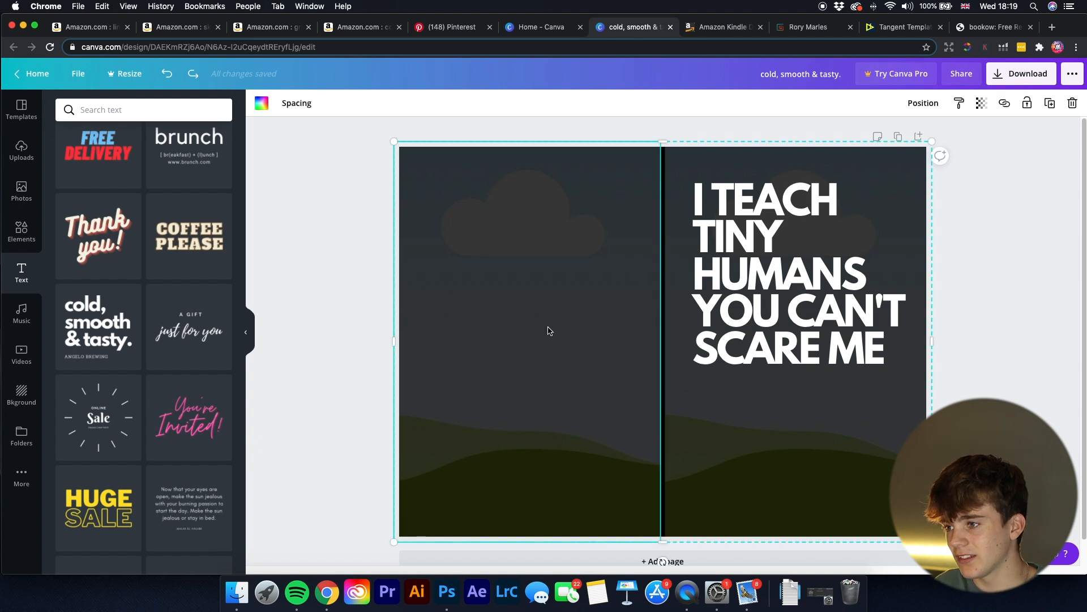
pyautogui.press('Delete')
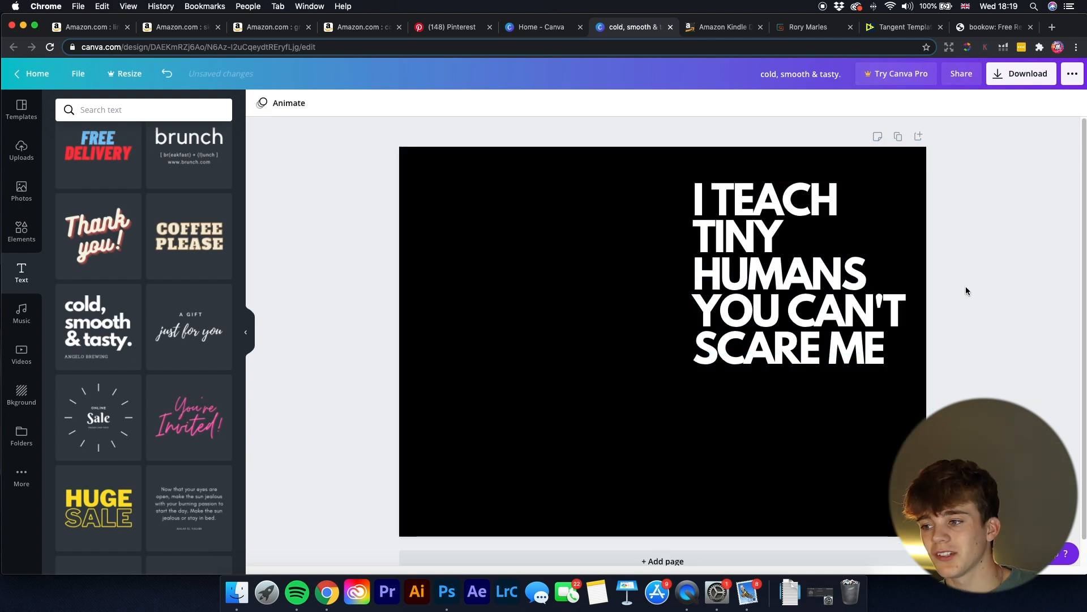